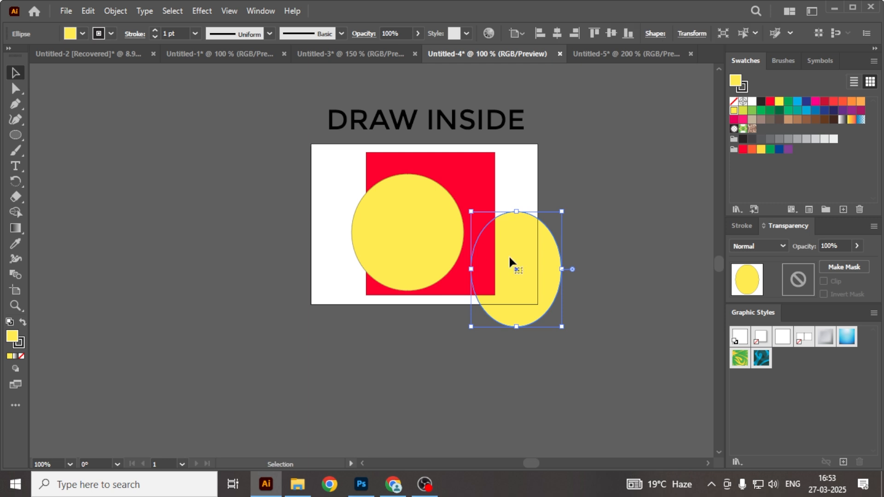
# - Move the narrower ellipse up so it sits partly behind the red rectangle's right edge, and fill it green
pyautogui.moveTo(509, 257); pyautogui.dragTo(494, 203)
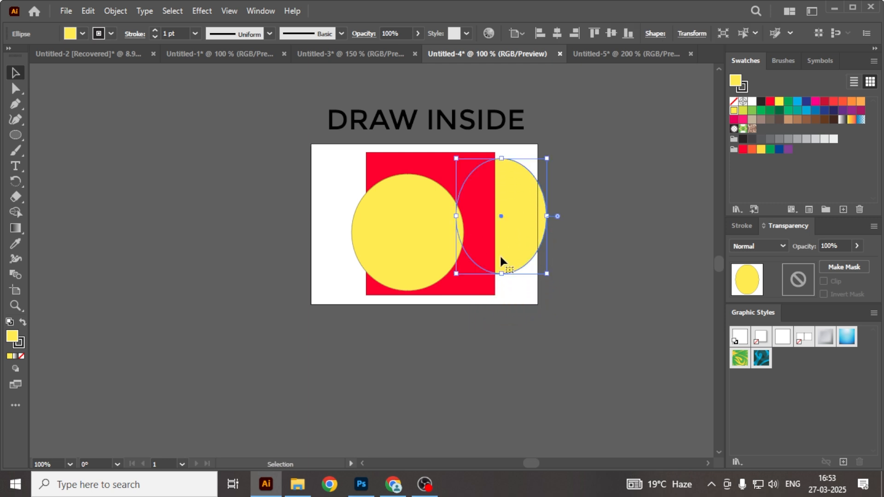
pyautogui.click(762, 111)
pyautogui.click(641, 227)
pyautogui.moveTo(535, 224); pyautogui.dragTo(530, 232)
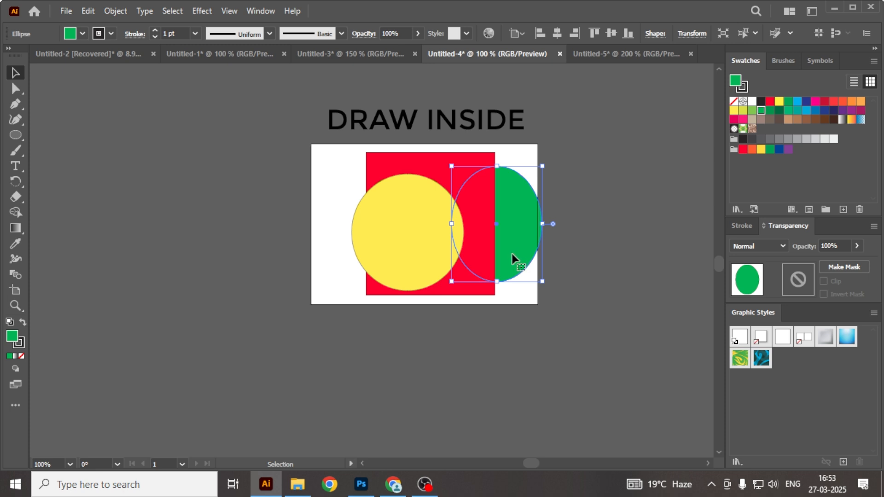
# - Delete the yellow circle and the green ellipse, keeping only the red rectangle
pyautogui.click(432, 230)
pyautogui.press('Delete')
pyautogui.click(512, 234)
pyautogui.press('Delete')
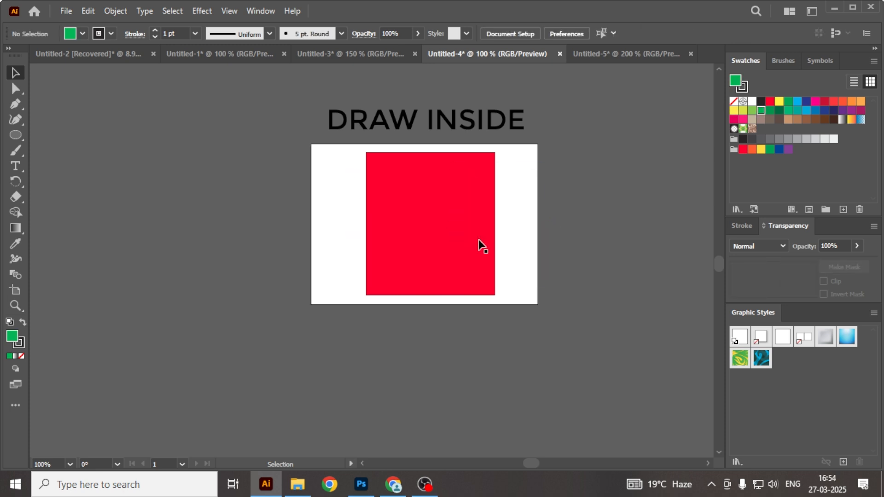
# - Check whether the Draw Inside mode is available with the red rectangle deselected and with it selected
pyautogui.click(15, 371)
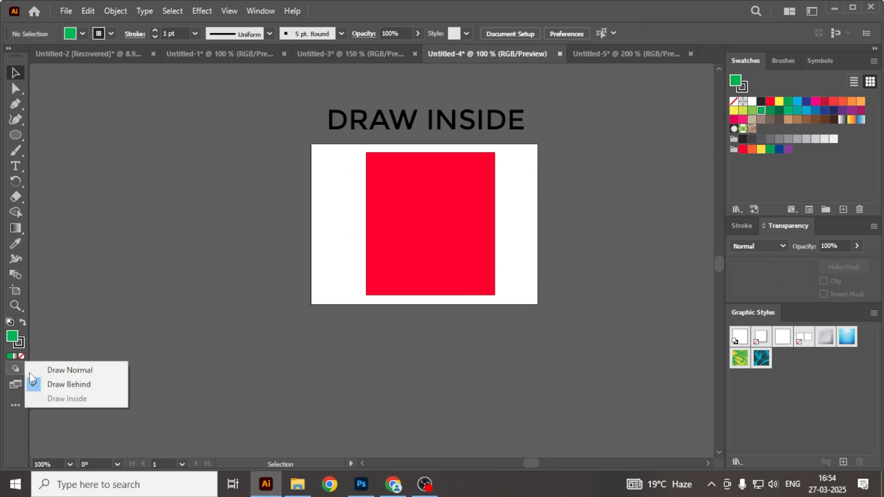
pyautogui.click(92, 384)
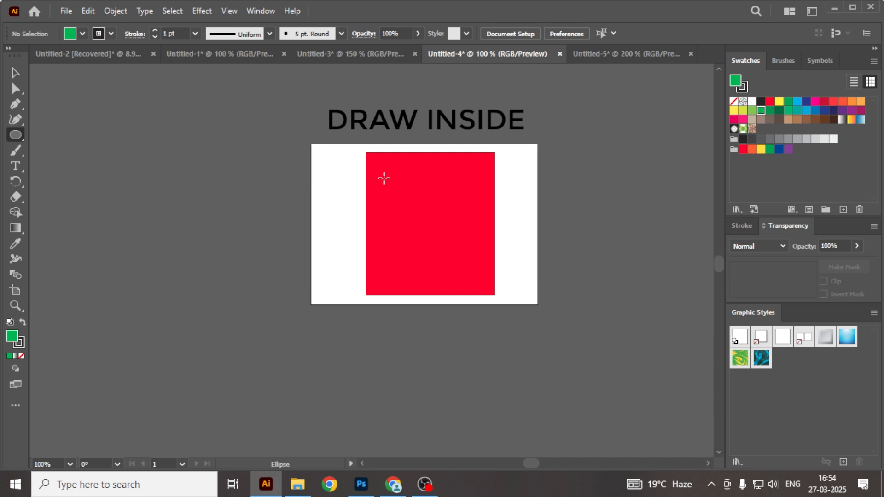
pyautogui.click(442, 206)
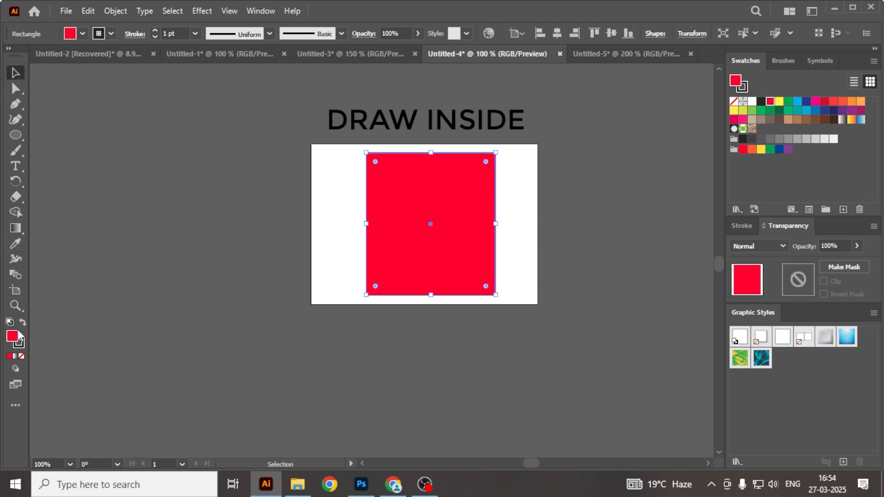
pyautogui.click(17, 372)
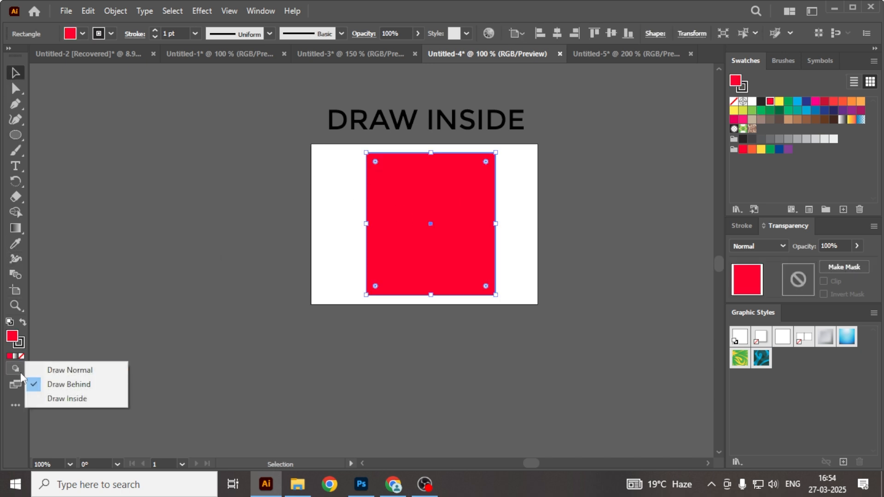
pyautogui.click(397, 298)
pyautogui.click(393, 231)
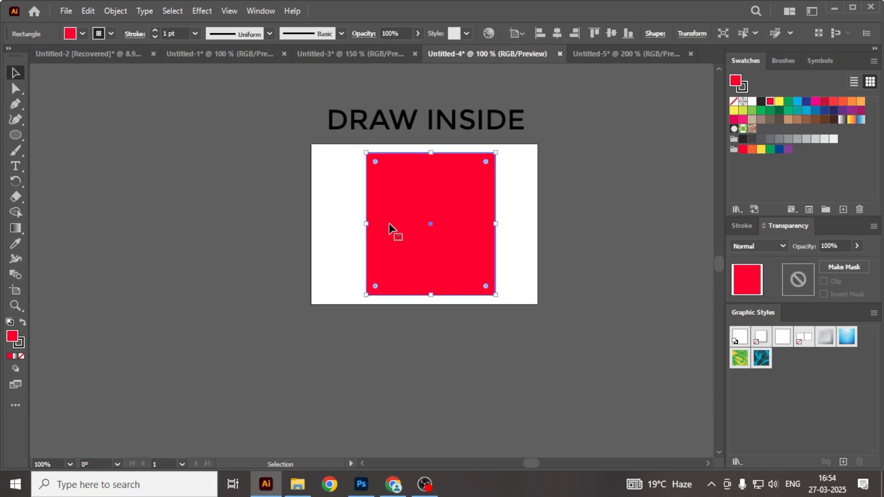
pyautogui.click(16, 373)
pyautogui.click(68, 399)
pyautogui.click(225, 280)
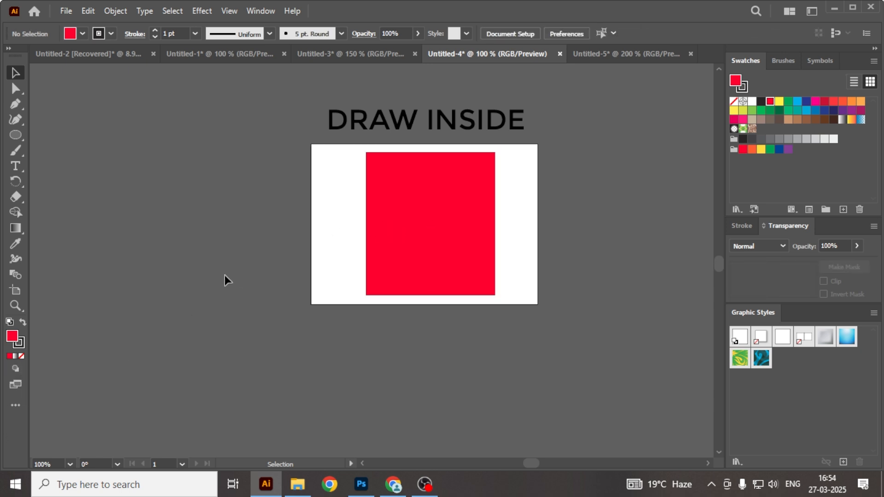
pyautogui.click(21, 369)
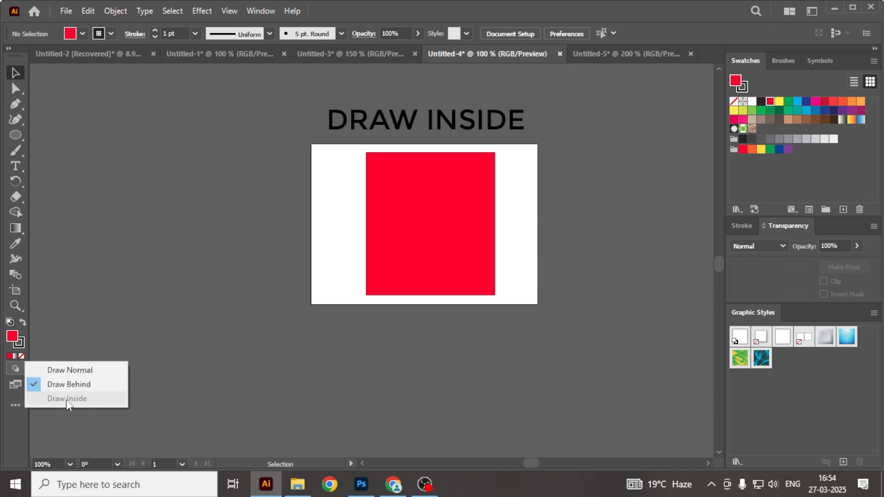
pyautogui.click(67, 399)
# - Select the red rectangle and activate Draw Inside mode for the Ellipse tool
pyautogui.click(417, 218)
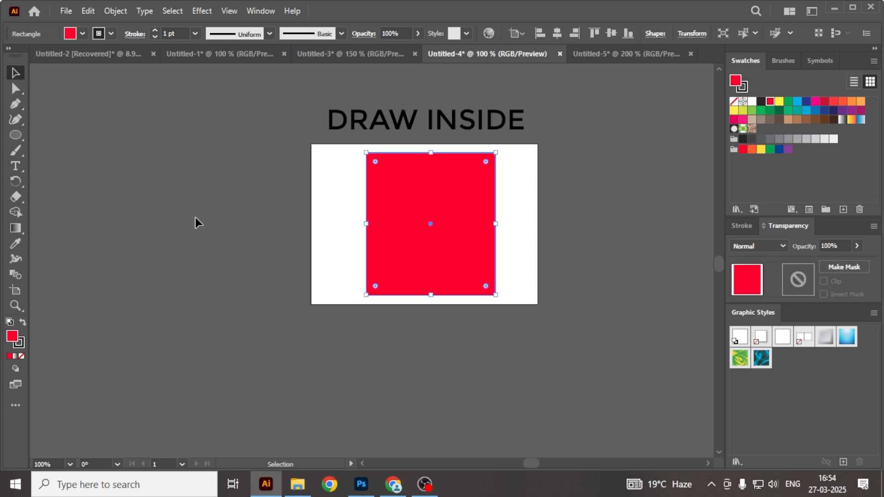
pyautogui.click(16, 135)
pyautogui.click(11, 370)
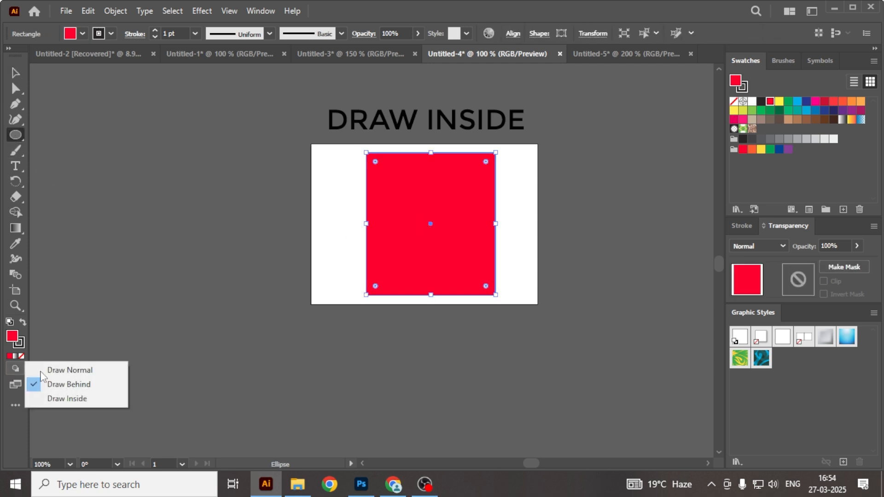
pyautogui.click(79, 399)
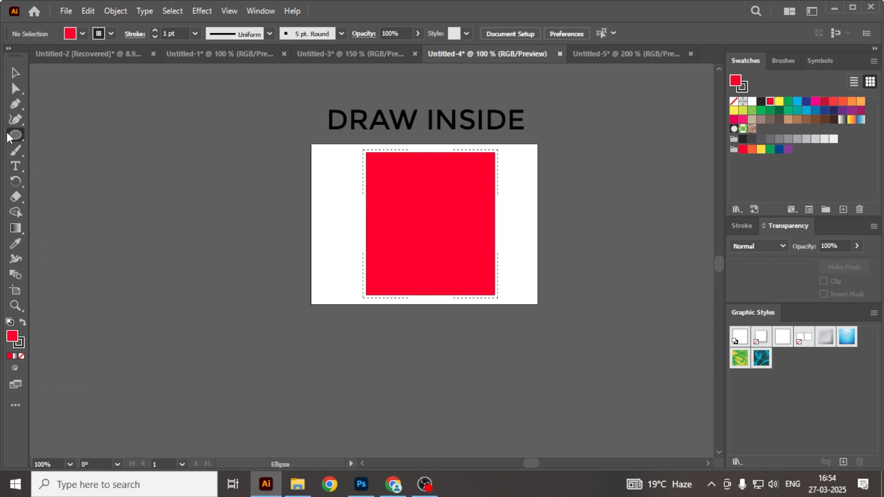
# - Set the fill colour to golden yellow EAC31F
pyautogui.keyDown('alt'); pyautogui.scroll(2, 512, 220); pyautogui.keyUp('alt')
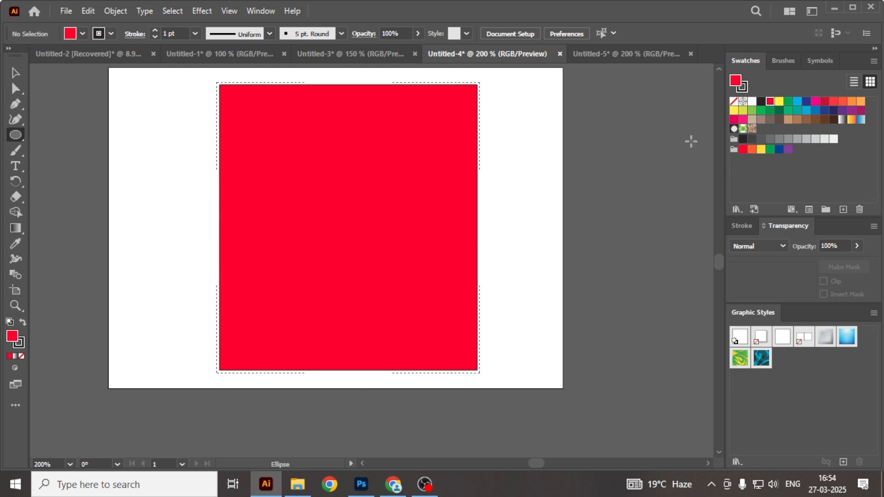
pyautogui.doubleClick(16, 340)
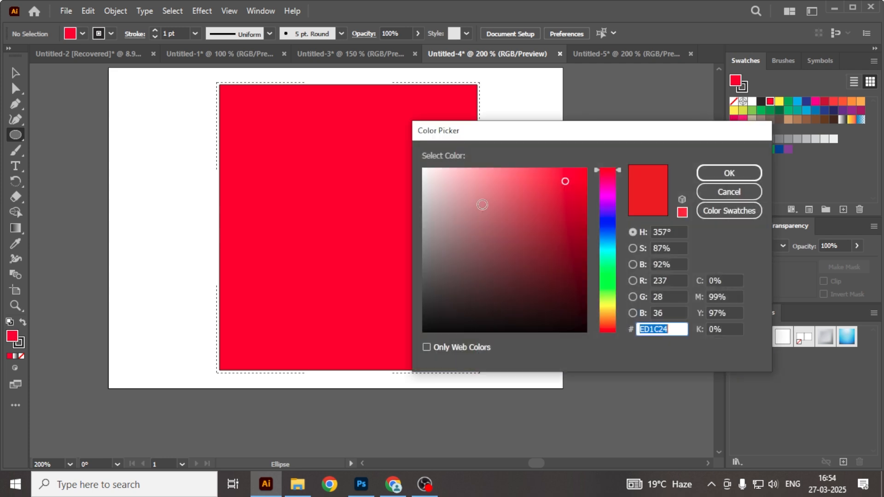
pyautogui.click(609, 297)
pyautogui.moveTo(612, 297); pyautogui.dragTo(611, 312)
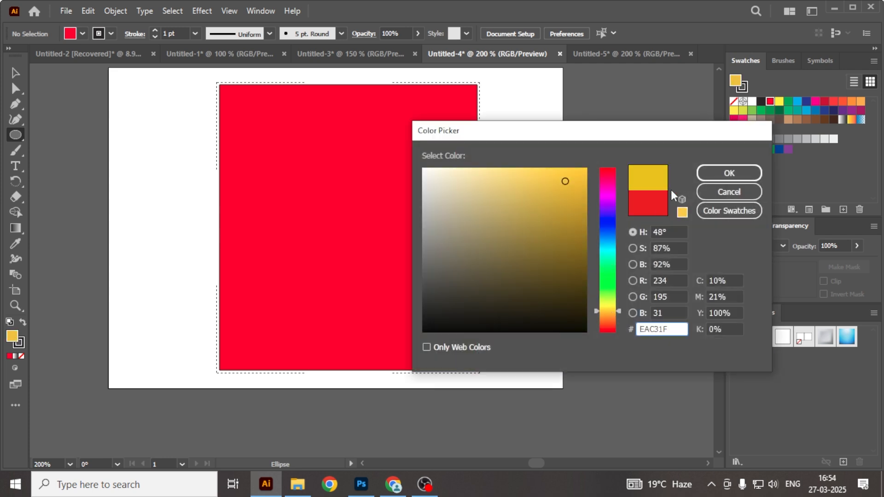
pyautogui.click(706, 174)
# - Draw eight yellow ellipses of varied sizes crossing the red rectangle's edges and corners, including a large one at the lower-right corner
pyautogui.moveTo(330, 181)
pyautogui.mouseDown()
pyautogui.moveTo(503, 379)
pyautogui.moveTo(538, 401)
pyautogui.mouseUp()
pyautogui.moveTo(442, 83); pyautogui.dragTo(519, 146)
pyautogui.moveTo(196, 73); pyautogui.dragTo(271, 156)
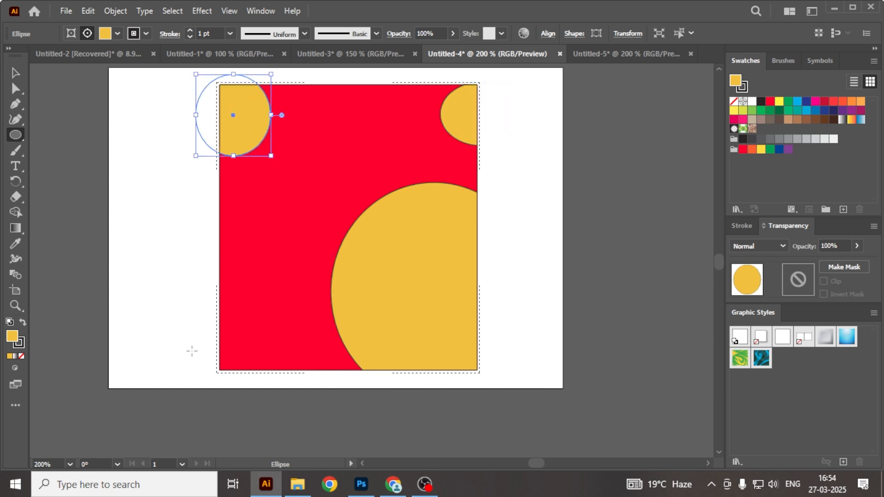
pyautogui.moveTo(192, 351); pyautogui.dragTo(287, 404)
pyautogui.moveTo(200, 191); pyautogui.dragTo(247, 299)
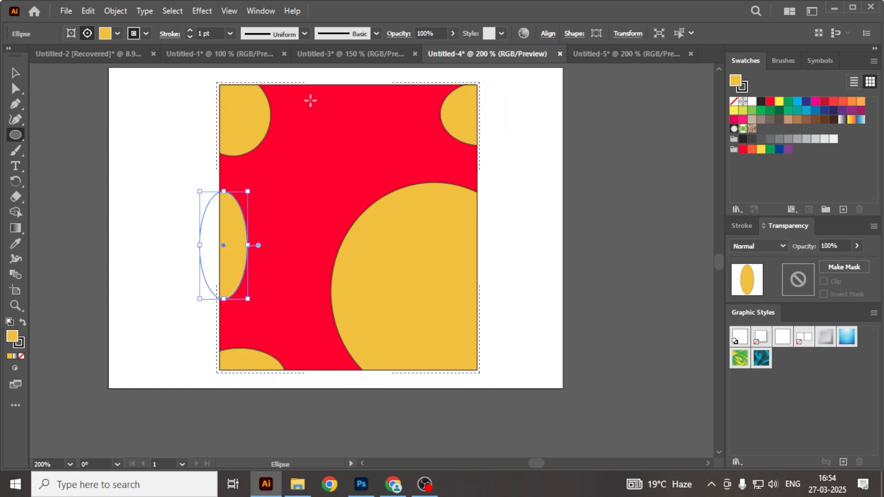
pyautogui.moveTo(313, 74)
pyautogui.mouseDown()
pyautogui.moveTo(361, 117)
pyautogui.moveTo(391, 120)
pyautogui.mouseUp()
pyautogui.moveTo(495, 155); pyautogui.dragTo(457, 175)
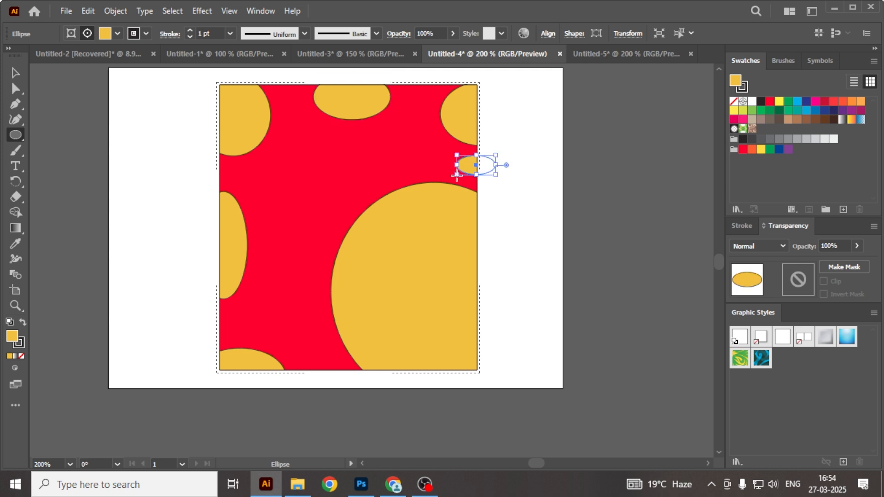
pyautogui.moveTo(295, 349); pyautogui.dragTo(329, 386)
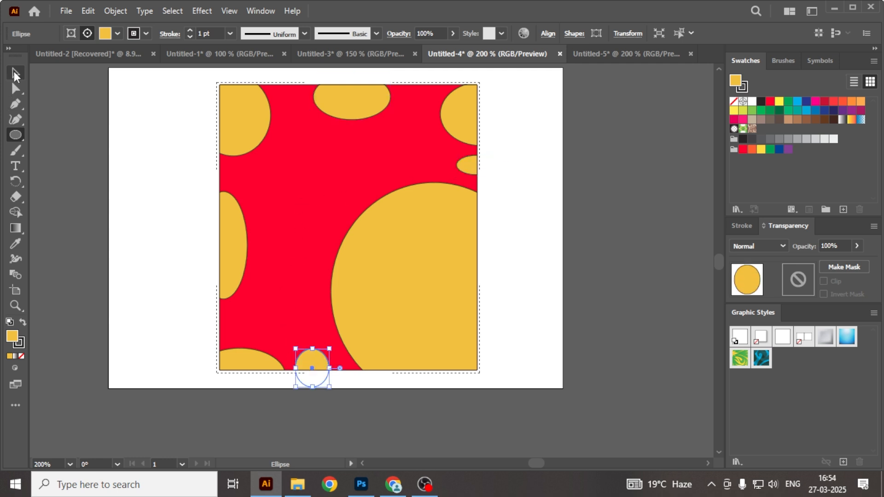
pyautogui.click(15, 73)
pyautogui.click(122, 148)
pyautogui.scroll(-1, 242, 179)
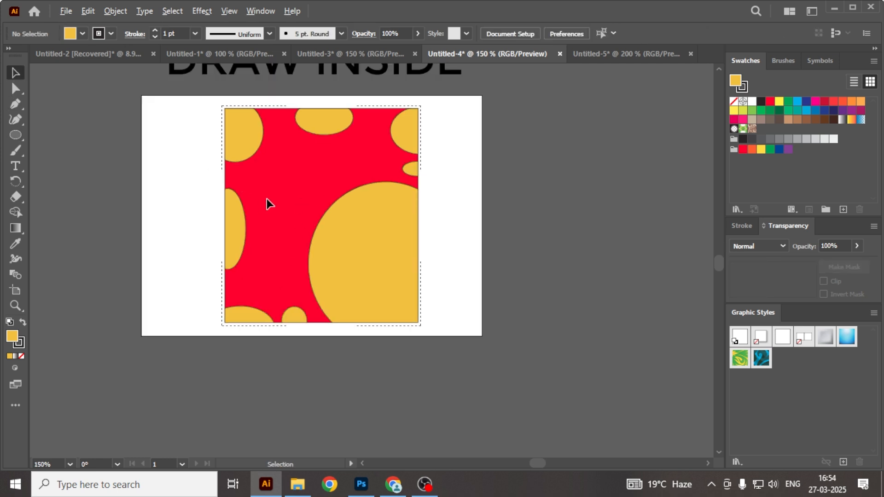
pyautogui.scroll(-1, 267, 198)
pyautogui.moveTo(267, 198); pyautogui.dragTo(279, 239)
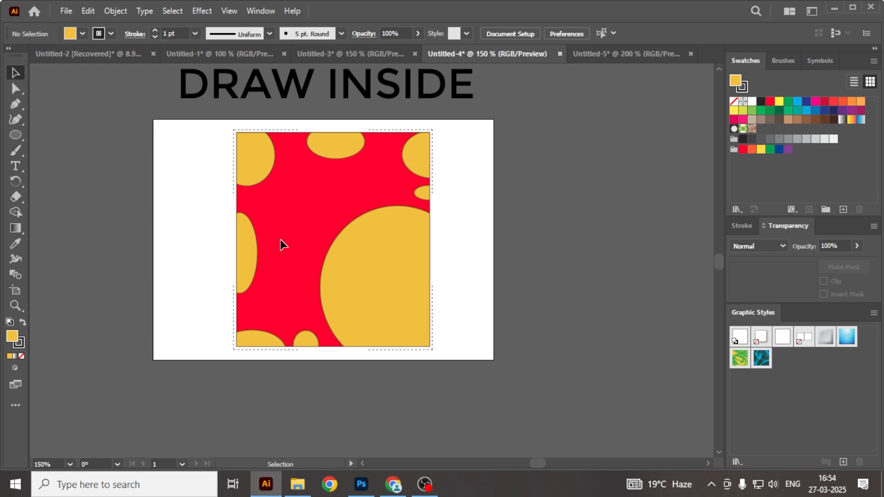
# - Switch to Draw Normal, draw a green ellipse over the rectangle's left edge, and move it off to the left of the rectangle
pyautogui.click(20, 367)
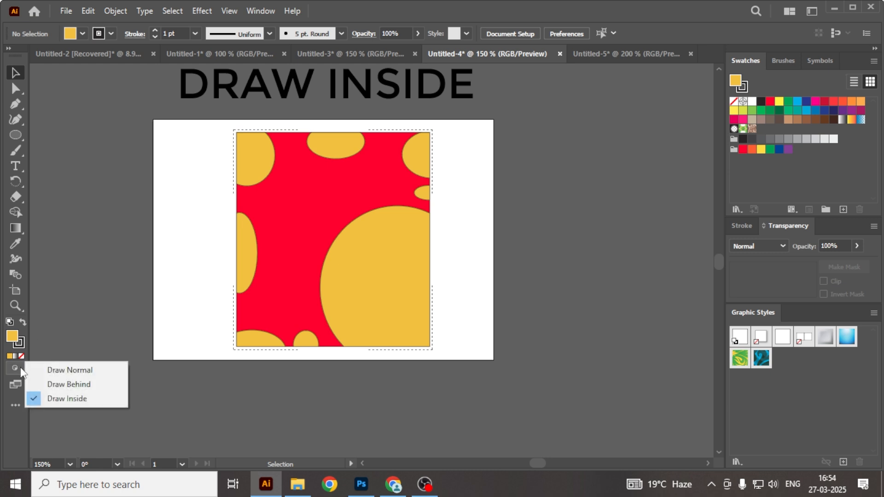
pyautogui.click(60, 371)
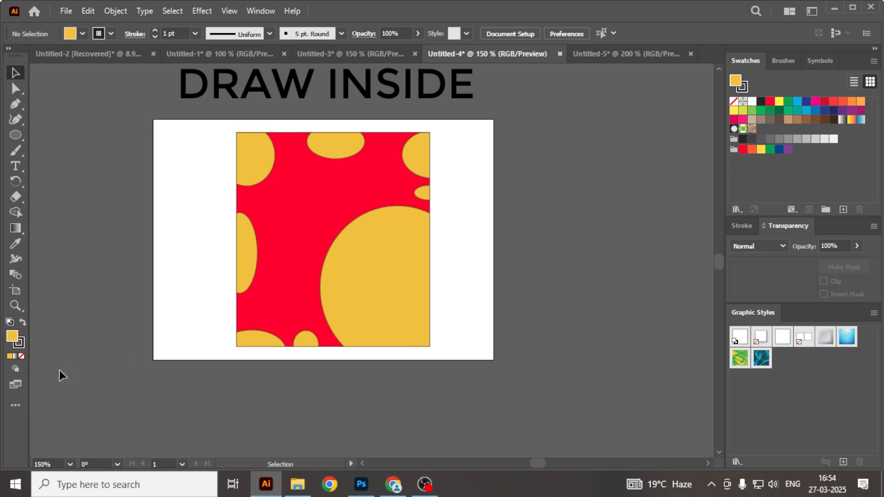
pyautogui.click(16, 135)
pyautogui.moveTo(214, 200); pyautogui.dragTo(316, 284)
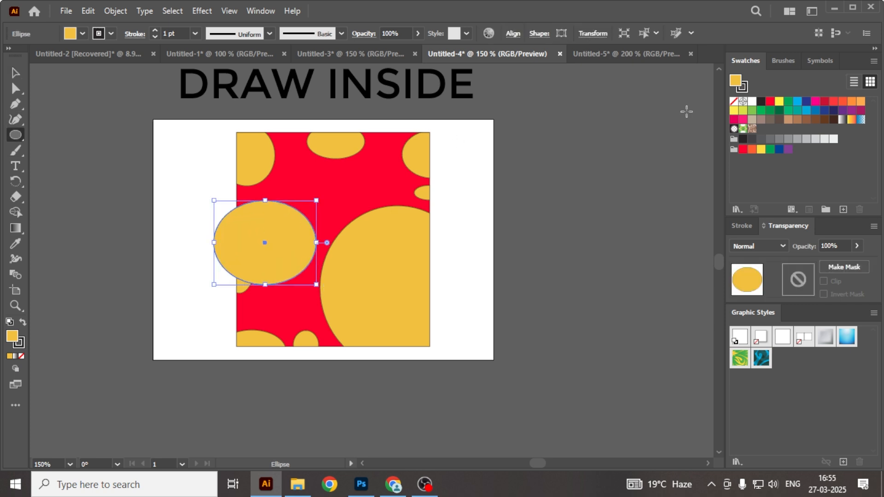
pyautogui.click(762, 111)
pyautogui.click(16, 72)
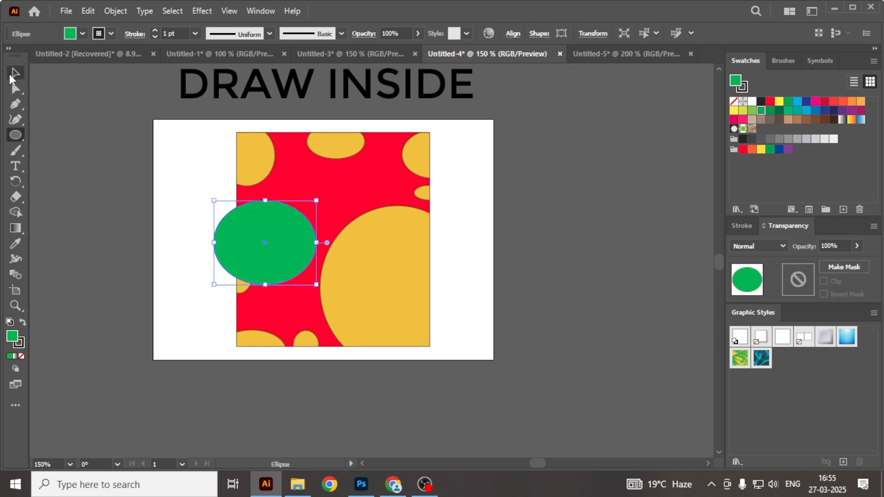
pyautogui.click(85, 140)
pyautogui.moveTo(239, 266); pyautogui.dragTo(148, 259)
# - Delete the clipped red rectangle group and the green ellipse to empty the artboard
pyautogui.click(378, 274)
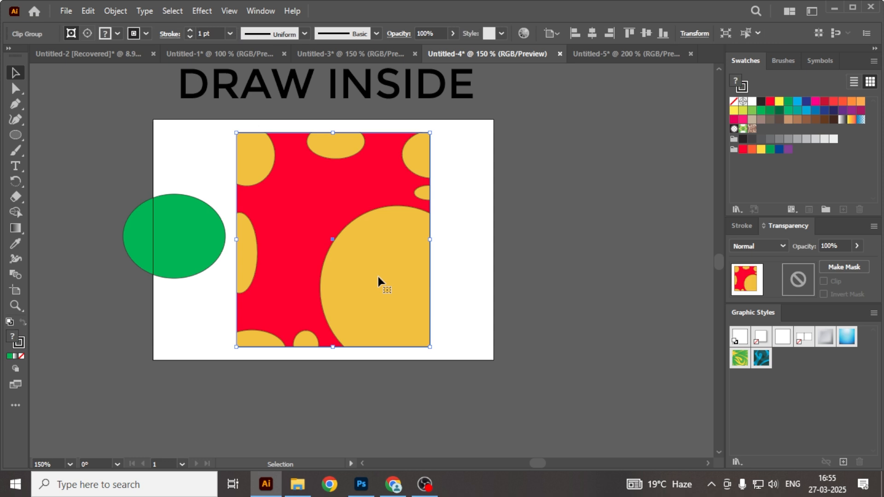
pyautogui.moveTo(377, 275); pyautogui.dragTo(442, 319)
pyautogui.press('Delete')
pyautogui.click(226, 234)
pyautogui.press('Delete')
# - Draw a large green ellipse in the right part of the artboard and activate Draw Inside mode for it
pyautogui.click(15, 135)
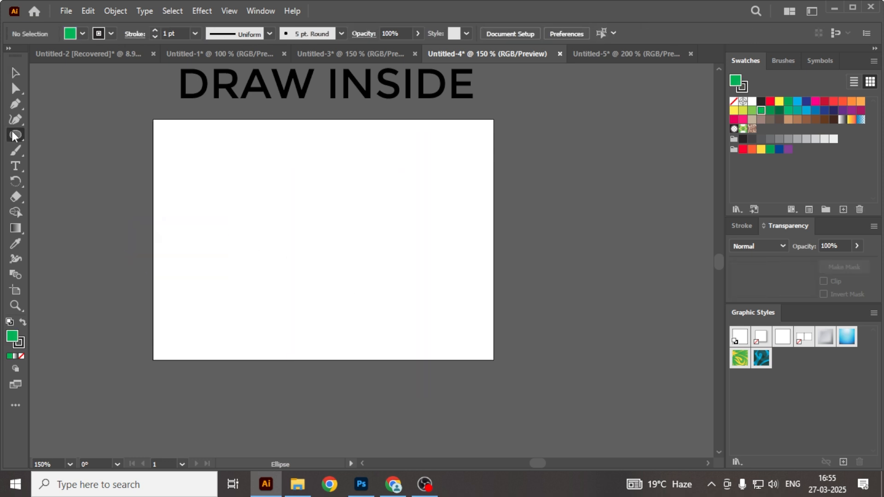
pyautogui.click(75, 151)
pyautogui.moveTo(267, 152); pyautogui.dragTo(490, 361)
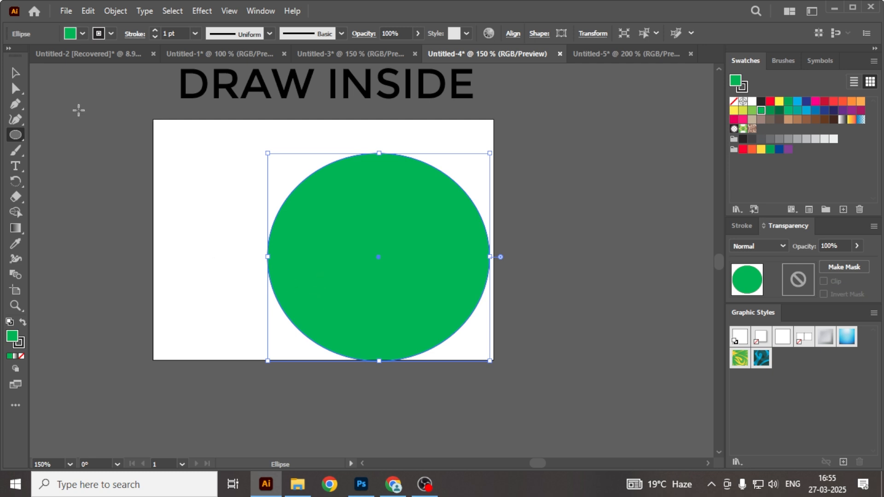
pyautogui.click(14, 370)
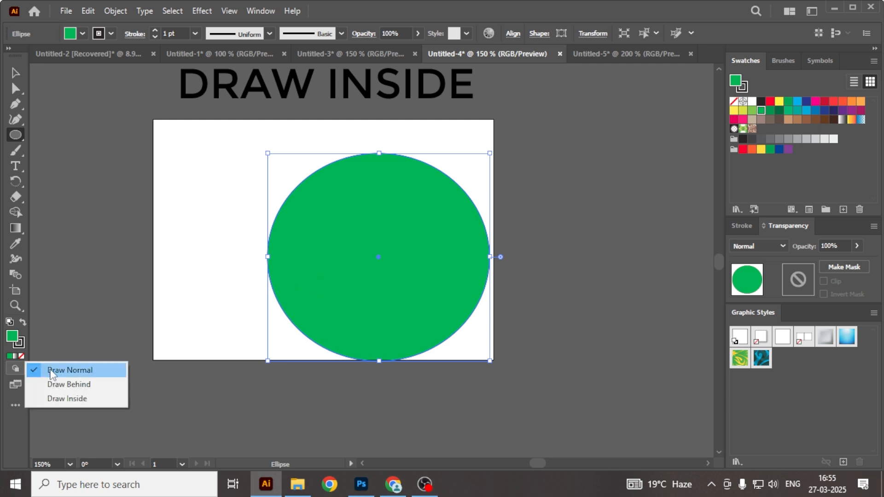
pyautogui.click(63, 397)
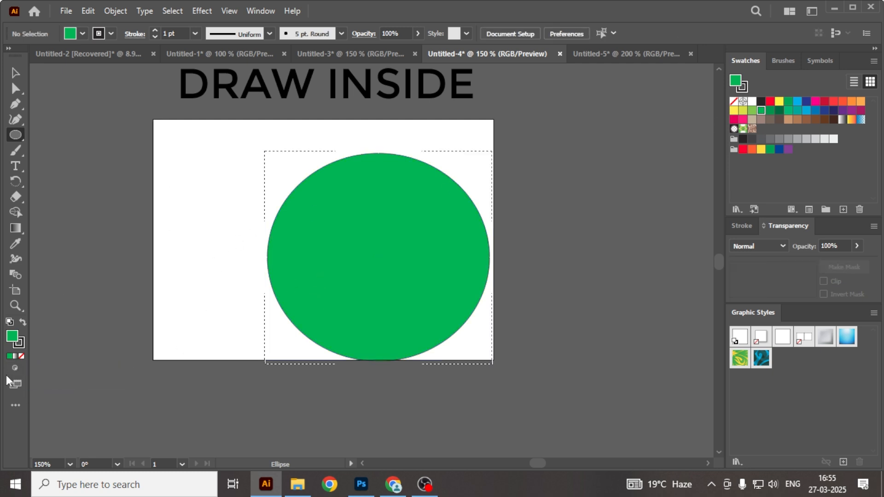
# - Set the fill colour to bright red
pyautogui.doubleClick(13, 339)
pyautogui.click(608, 169)
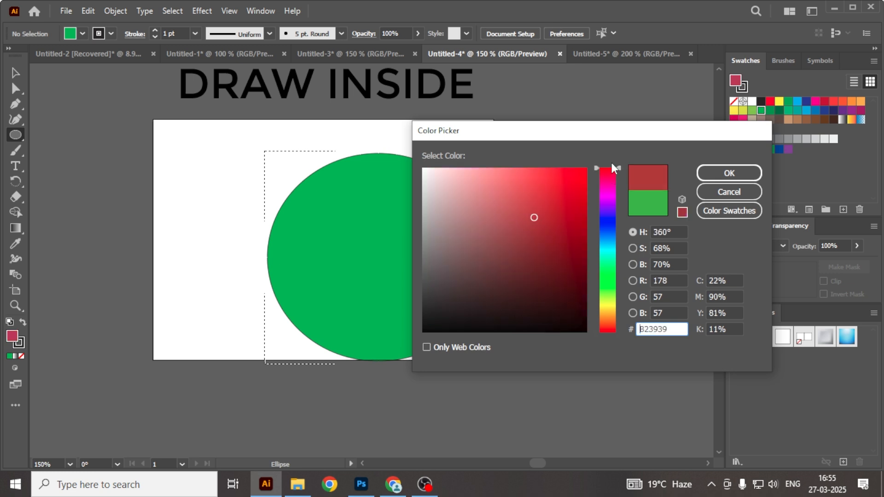
pyautogui.click(573, 180)
pyautogui.write('ff0000')
pyautogui.click(729, 174)
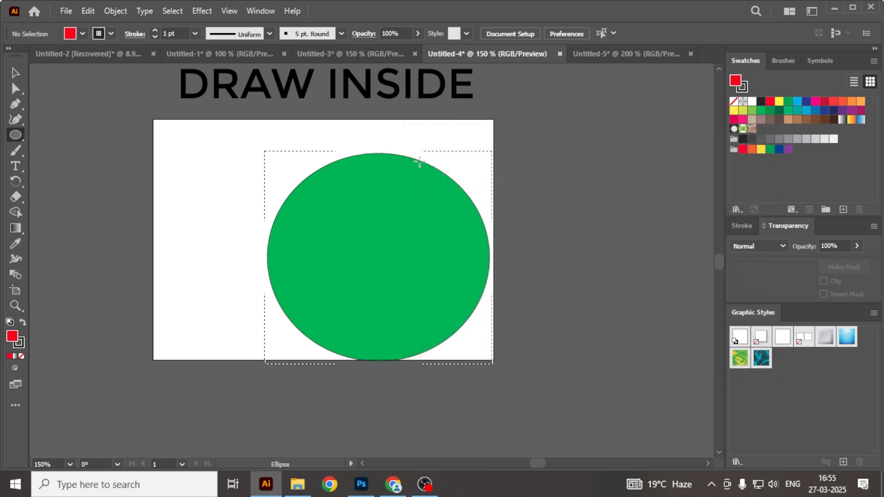
# - Draw five red ellipses crossing the large green ellipse's outline so they are clipped inside it, and deselect them
pyautogui.moveTo(418, 162); pyautogui.dragTo(518, 231)
pyautogui.moveTo(251, 209); pyautogui.dragTo(350, 290)
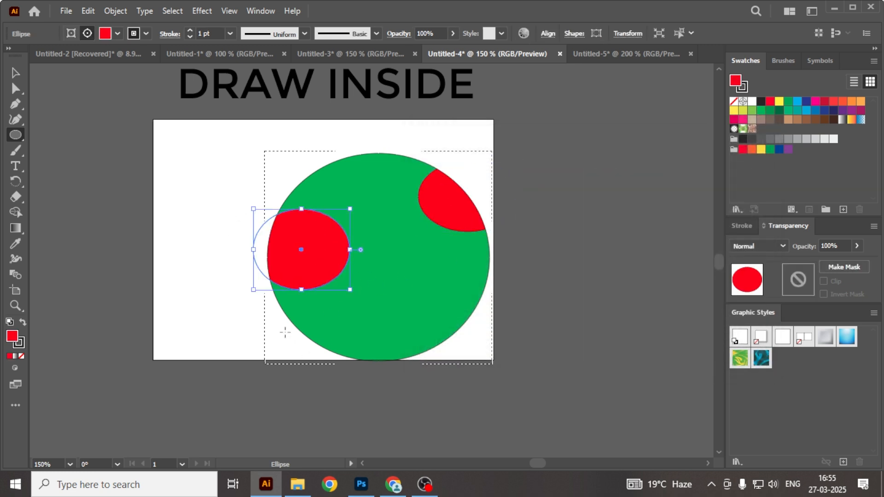
pyautogui.moveTo(294, 324)
pyautogui.mouseDown()
pyautogui.moveTo(385, 357)
pyautogui.moveTo(364, 358)
pyautogui.mouseUp()
pyautogui.moveTo(443, 297); pyautogui.dragTo(506, 335)
pyautogui.moveTo(362, 135); pyautogui.dragTo(412, 193)
pyautogui.press('v')
pyautogui.click(74, 196)
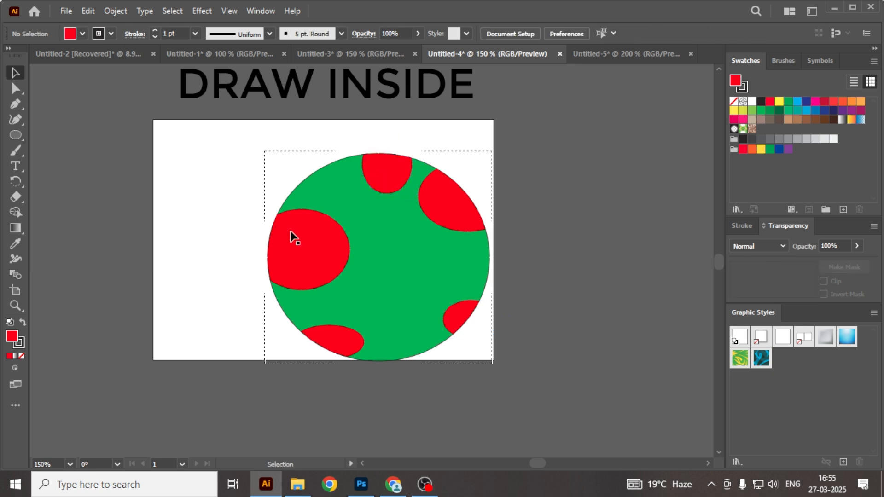
# - Move the clipped green ellipse group to the middle of the artboard
pyautogui.moveTo(292, 208); pyautogui.dragTo(267, 159)
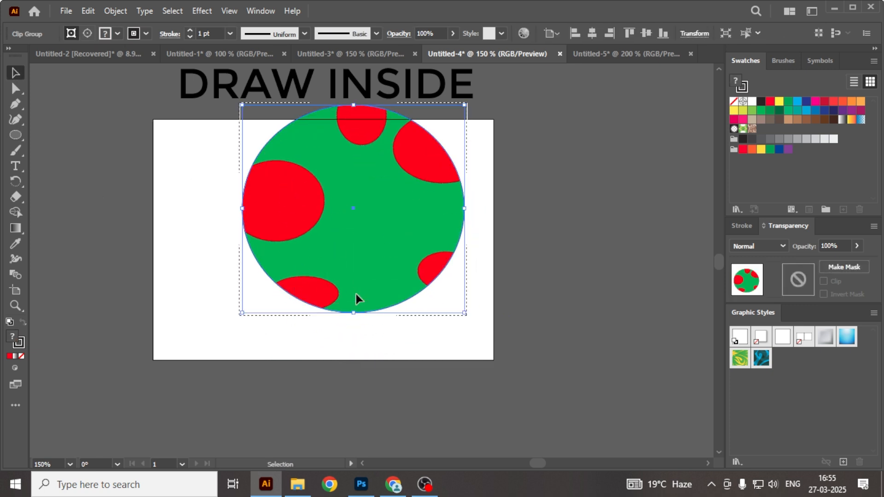
pyautogui.moveTo(479, 191); pyautogui.dragTo(272, 289)
pyautogui.scroll(-2, 359, 253)
pyautogui.moveTo(374, 195)
pyautogui.mouseDown()
pyautogui.moveTo(366, 229)
pyautogui.moveTo(174, 270)
pyautogui.moveTo(174, 231)
pyautogui.moveTo(512, 240)
pyautogui.moveTo(330, 261)
pyautogui.moveTo(380, 208)
pyautogui.mouseUp()
pyautogui.scroll(2, 171, 242)
pyautogui.scroll(-2, 513, 239)
pyautogui.scroll(2, 330, 260)
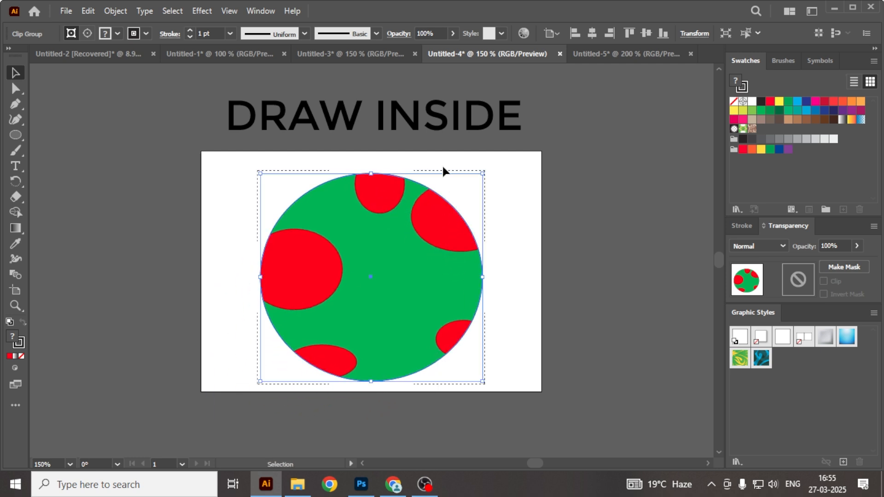
# - Switch to the Untitled-3 document, shift the photo slightly right, and place the blue circle over it
pyautogui.click(610, 49)
pyautogui.click(461, 54)
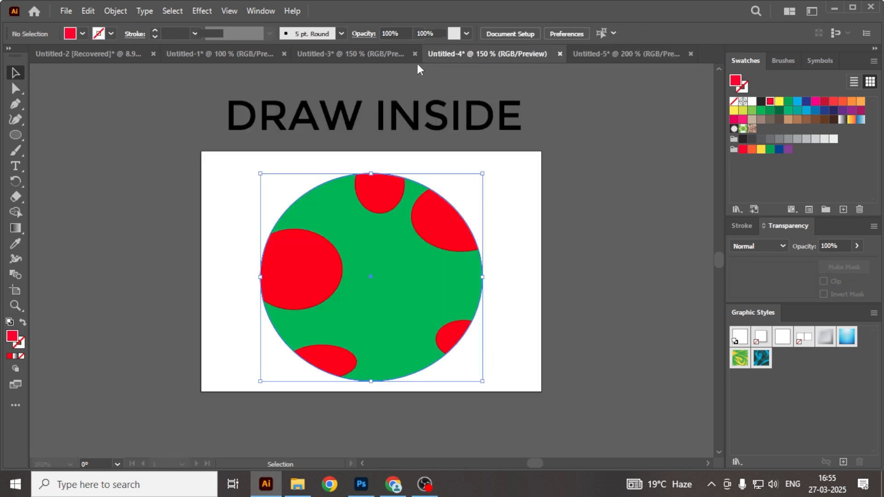
pyautogui.click(406, 55)
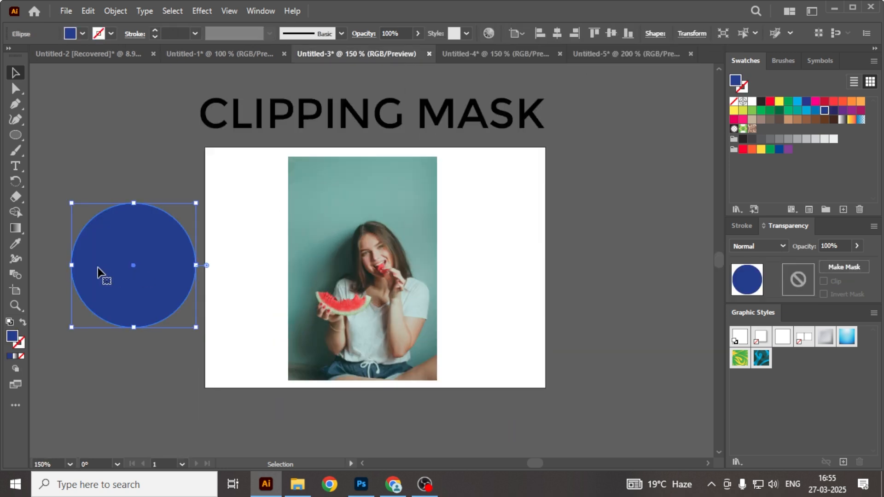
pyautogui.moveTo(103, 272); pyautogui.dragTo(134, 276)
pyautogui.moveTo(348, 280); pyautogui.dragTo(379, 281)
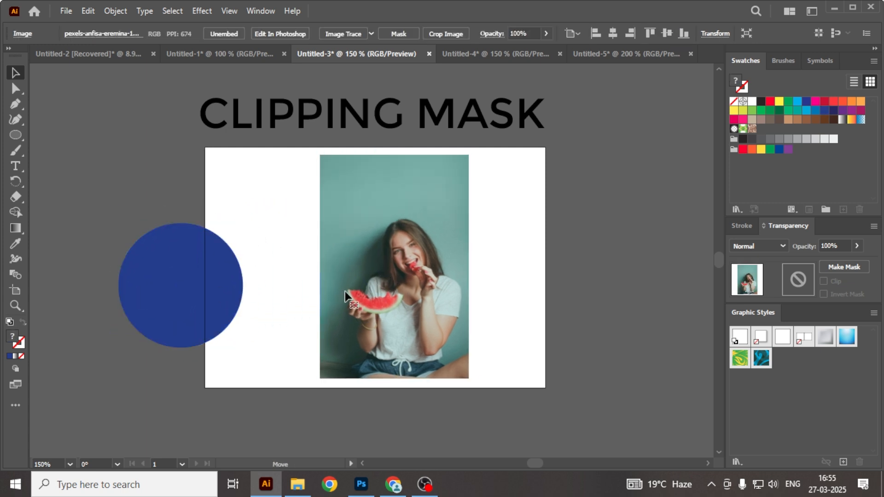
pyautogui.moveTo(165, 276); pyautogui.dragTo(382, 267)
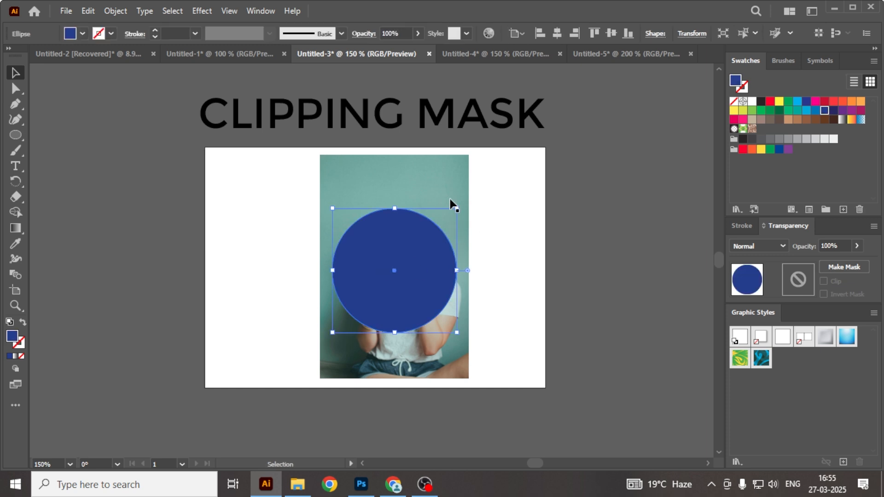
# - Make a clipping mask from the photo and the blue circle, and deselect the result
pyautogui.click(448, 189)
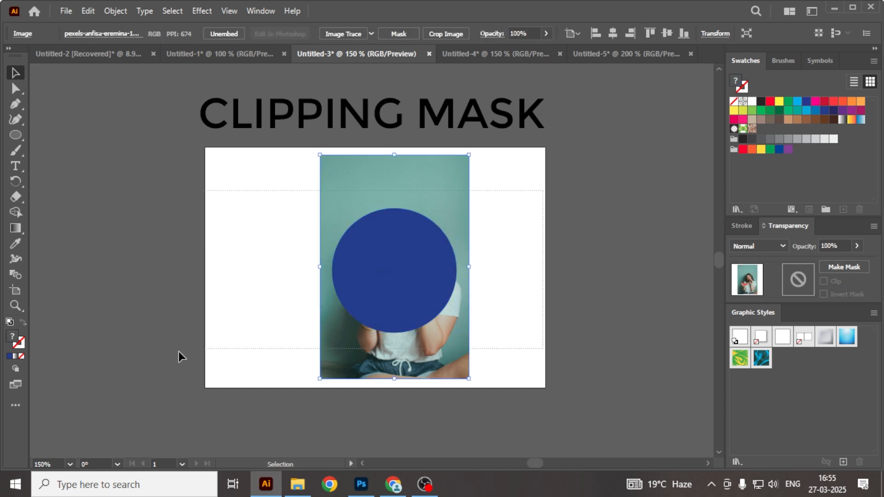
pyautogui.hotkey('ctrl', 'a')
pyautogui.rightClick(396, 255)
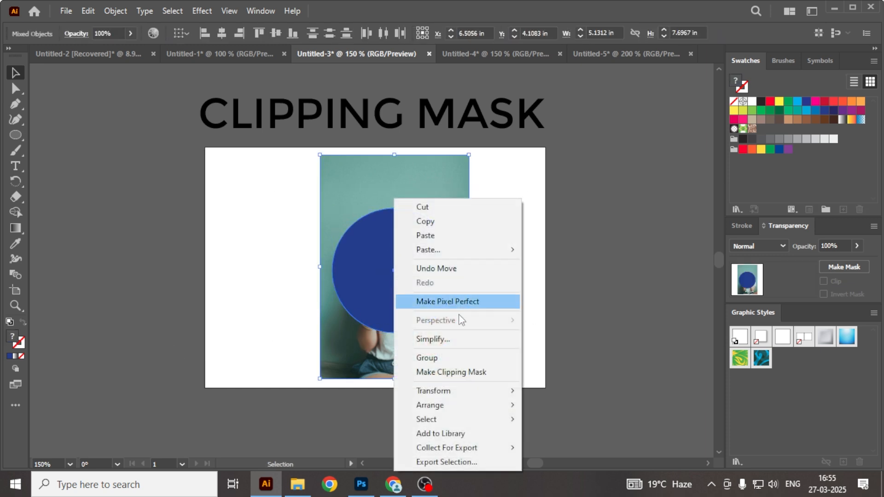
pyautogui.click(444, 374)
pyautogui.click(495, 244)
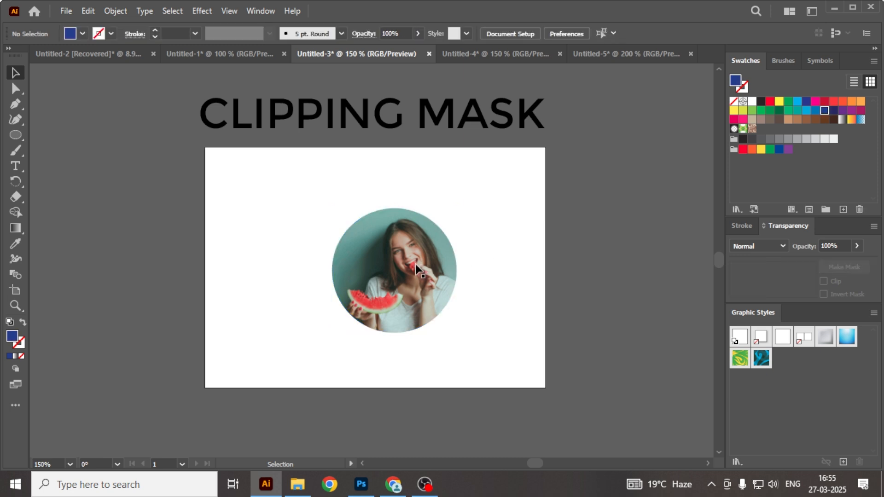
# - Enlarge and reposition the photo inside its circular mask in isolation mode, then exit and move the clip group to the artboard's lower middle
pyautogui.moveTo(360, 265); pyautogui.dragTo(285, 263)
pyautogui.doubleClick(285, 263)
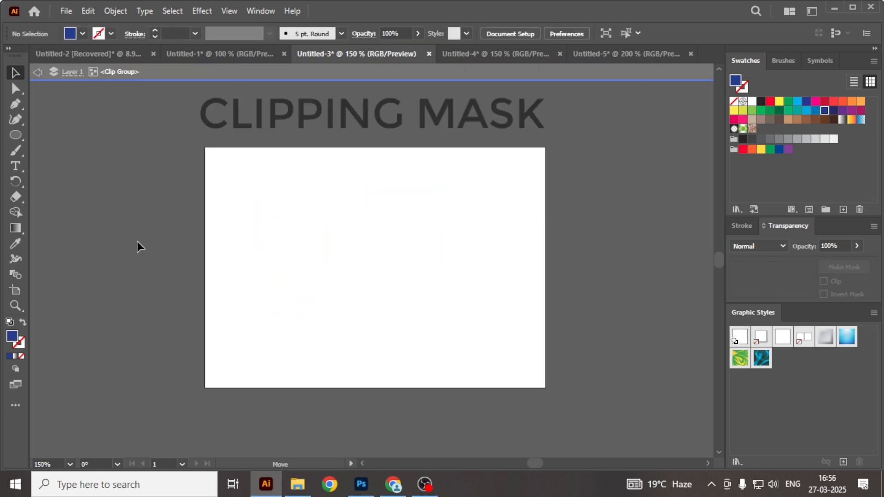
pyautogui.click(323, 247)
pyautogui.moveTo(391, 257); pyautogui.dragTo(408, 267)
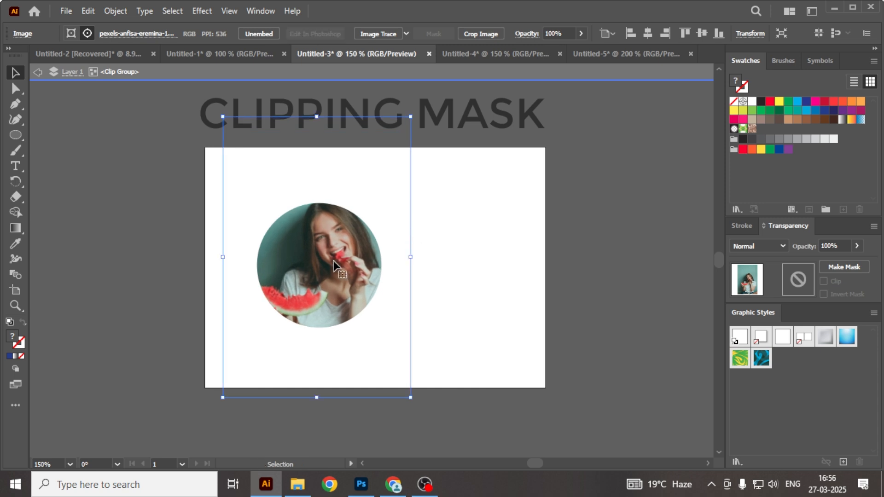
pyautogui.click(37, 72)
pyautogui.moveTo(304, 259); pyautogui.dragTo(362, 297)
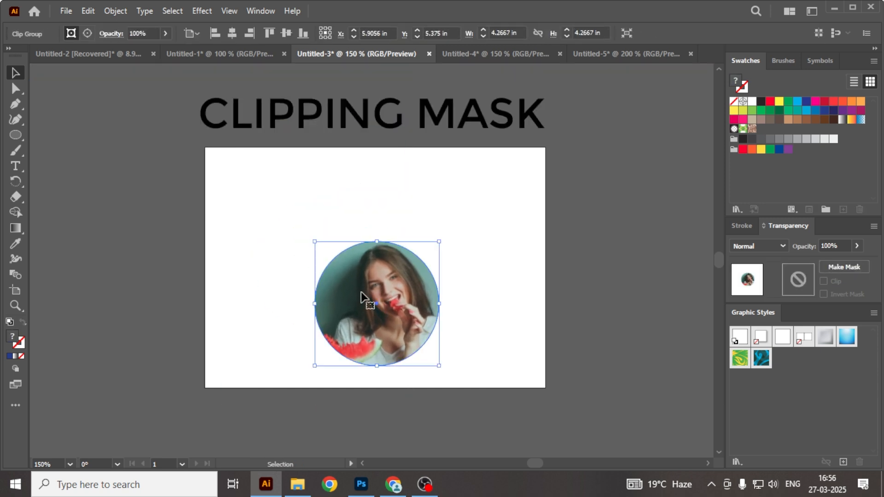
pyautogui.click(369, 218)
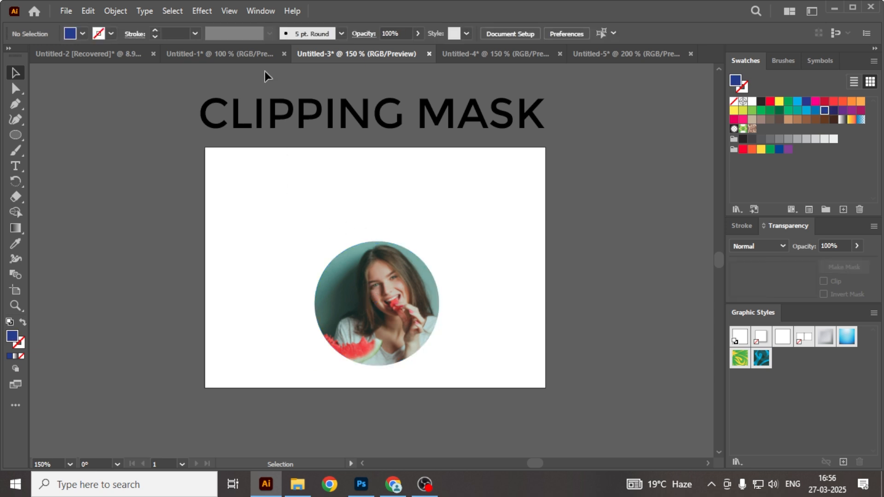
# - In the Untitled-1 document, delete the gradient rectangle beside the red rectangle and draw a new tall rectangle in its place
pyautogui.click(245, 55)
pyautogui.hotkey('ctrl', '1')
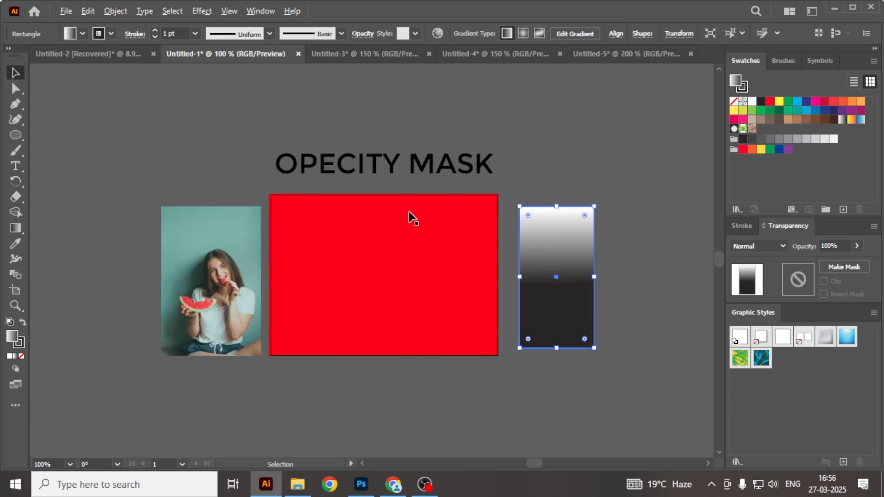
pyautogui.scroll(1, 420, 284)
pyautogui.scroll(-1, 421, 284)
pyautogui.press('space')
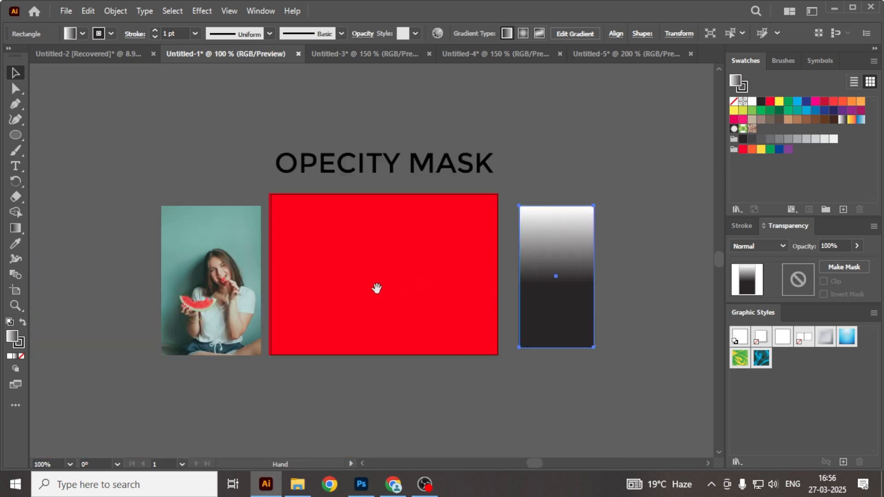
pyautogui.moveTo(377, 288); pyautogui.dragTo(351, 281)
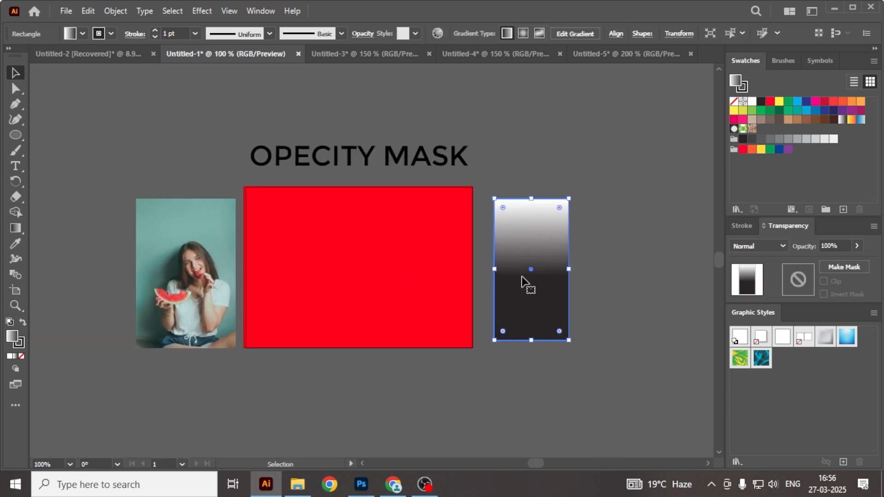
pyautogui.press('Delete')
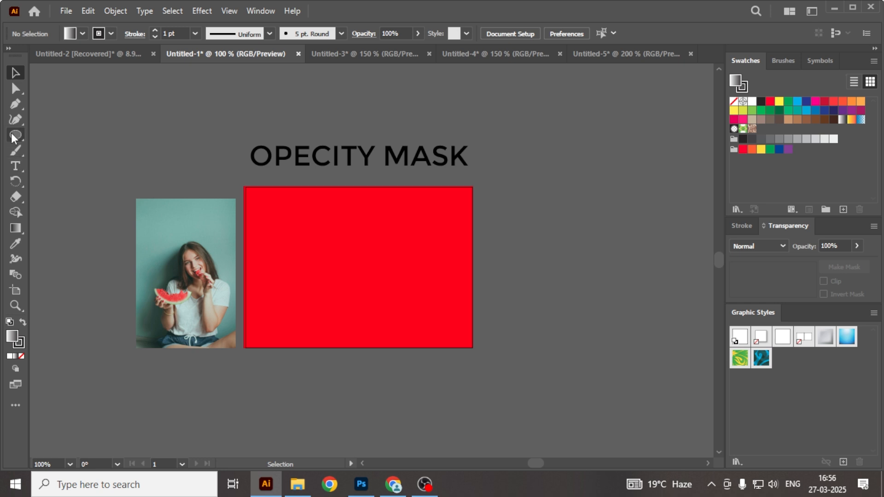
pyautogui.moveTo(11, 132); pyautogui.dragTo(60, 132)
pyautogui.moveTo(506, 190); pyautogui.dragTo(591, 351)
# - Check the new rectangle's gradient stops and fill the rectangle with solid green 039110
pyautogui.click(18, 230)
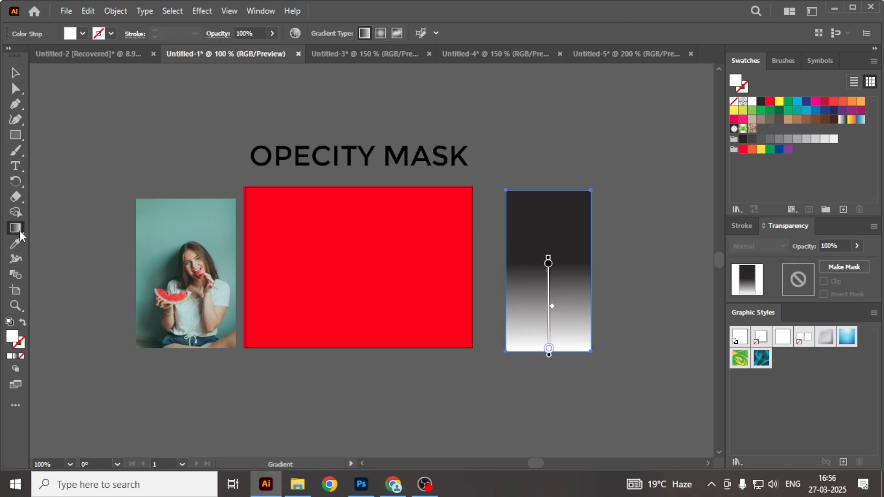
pyautogui.doubleClick(21, 233)
pyautogui.click(548, 261)
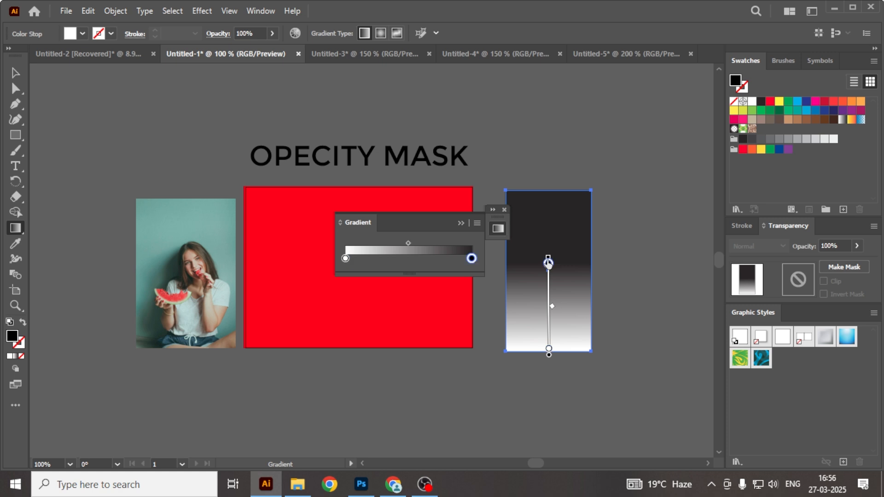
pyautogui.doubleClick(548, 261)
pyautogui.click(501, 209)
pyautogui.click(16, 70)
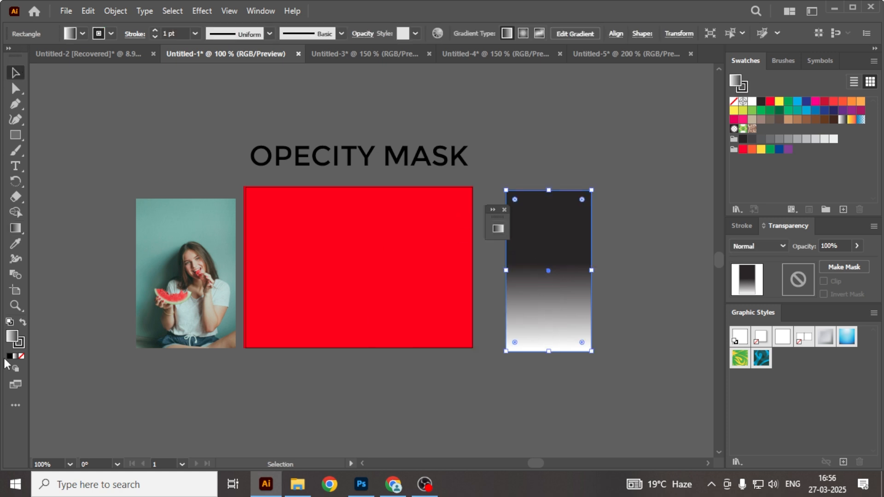
pyautogui.doubleClick(18, 341)
pyautogui.write('009245')
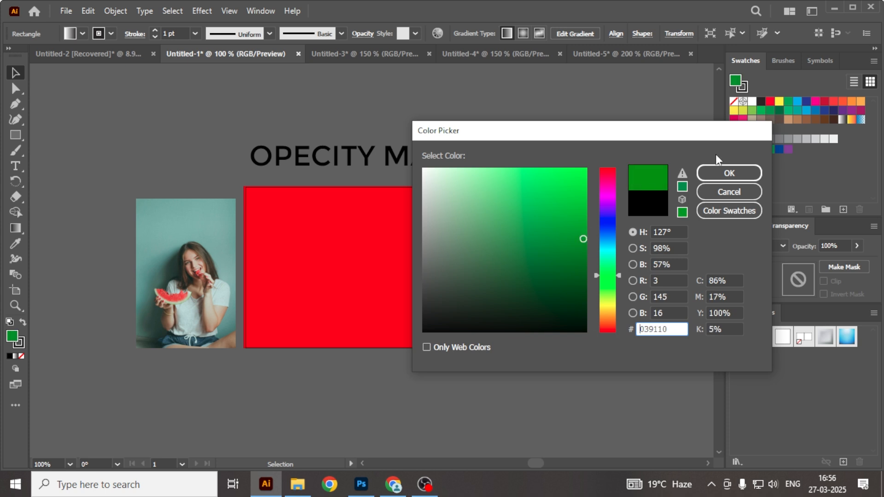
pyautogui.click(728, 172)
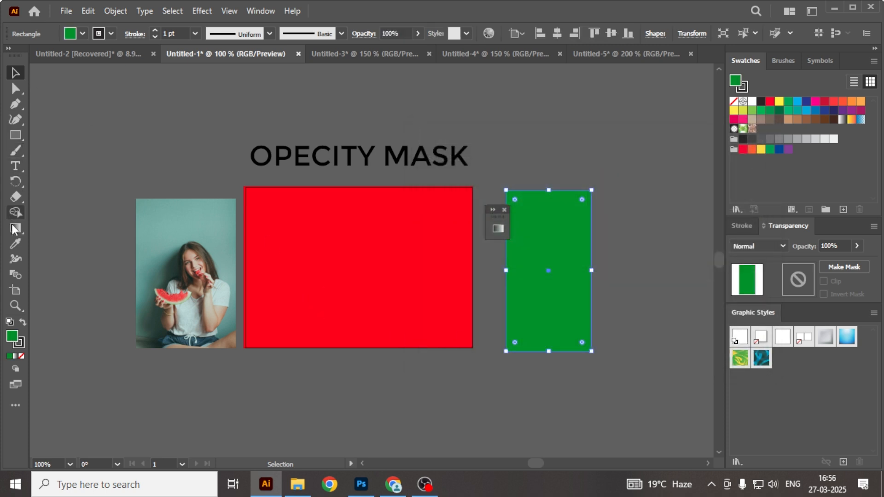
# - Apply a black-and-white linear gradient to the tall rectangle and set it vertical, with black above and white below
pyautogui.doubleClick(16, 229)
pyautogui.click(522, 236)
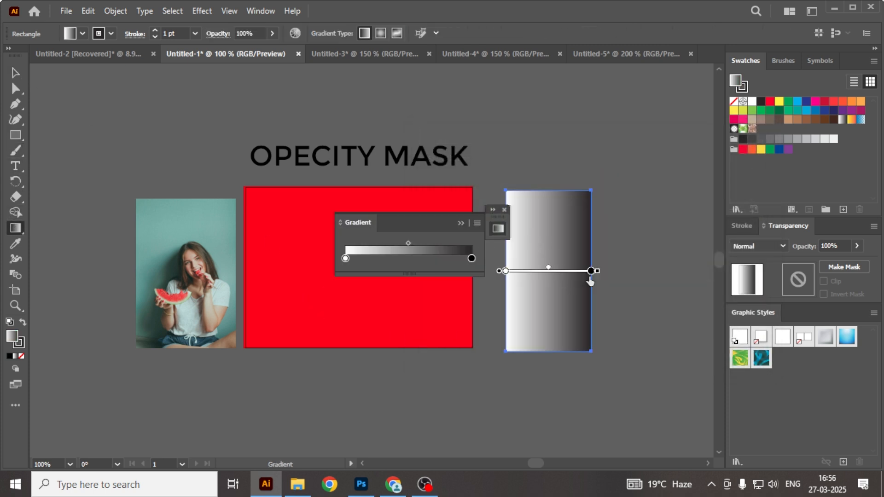
pyautogui.moveTo(591, 271)
pyautogui.mouseDown()
pyautogui.moveTo(558, 272)
pyautogui.moveTo(566, 201)
pyautogui.moveTo(505, 184)
pyautogui.mouseUp()
pyautogui.moveTo(548, 218); pyautogui.dragTo(548, 240)
pyautogui.click(548, 272)
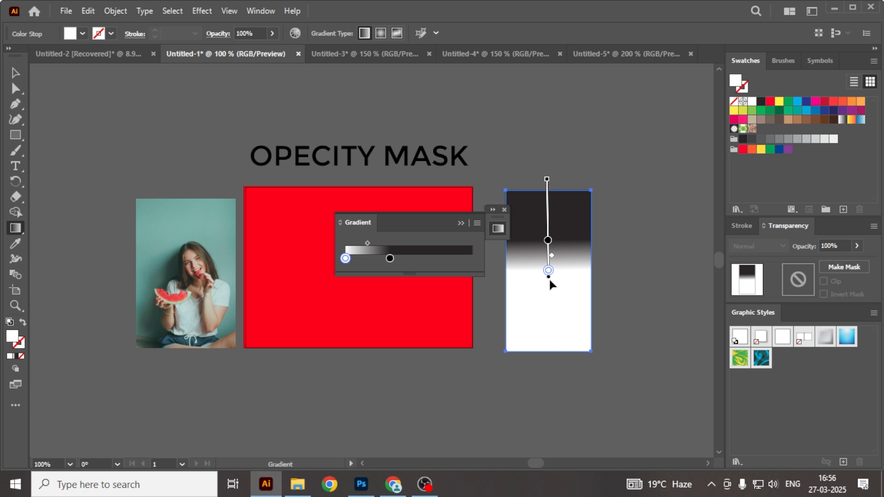
# - Lengthen the gradient beyond the rectangle's upper edge, shift it down so the fade sits below the middle, and deselect the rectangle
pyautogui.moveTo(547, 179)
pyautogui.mouseDown()
pyautogui.moveTo(551, 233)
pyautogui.moveTo(547, 120)
pyautogui.mouseUp()
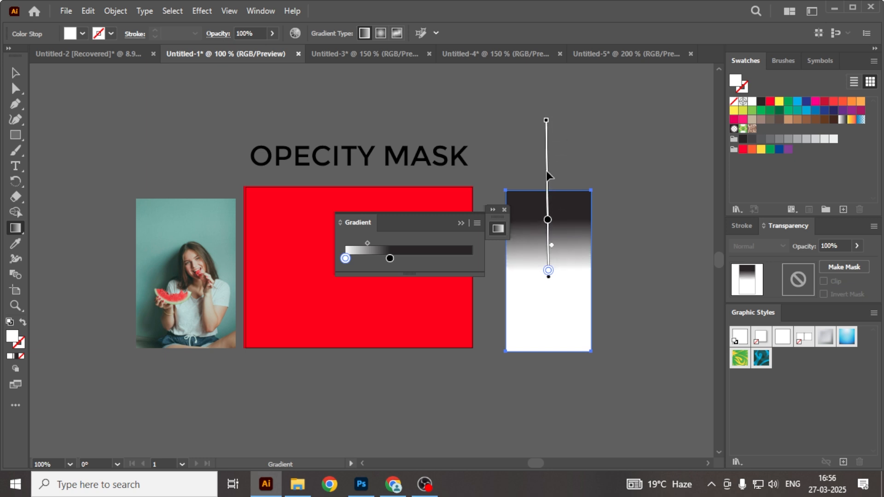
pyautogui.moveTo(547, 175)
pyautogui.mouseDown()
pyautogui.moveTo(548, 246)
pyautogui.moveTo(551, 220)
pyautogui.mouseUp()
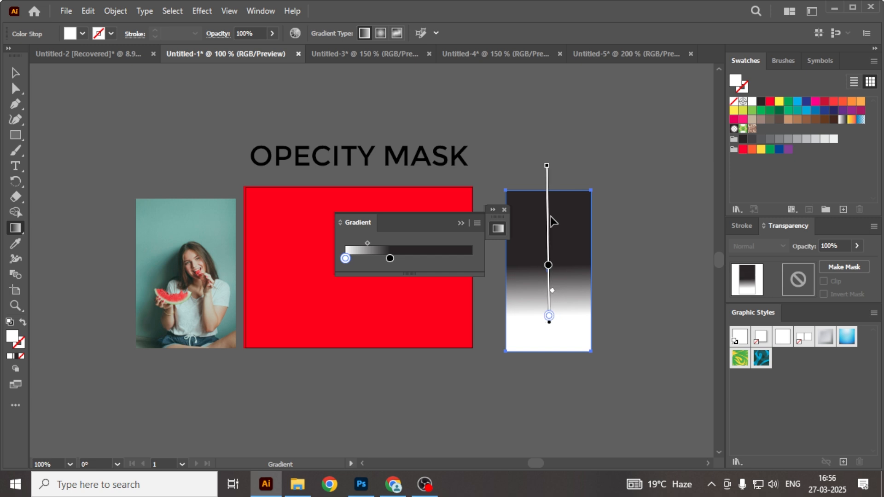
pyautogui.click(504, 209)
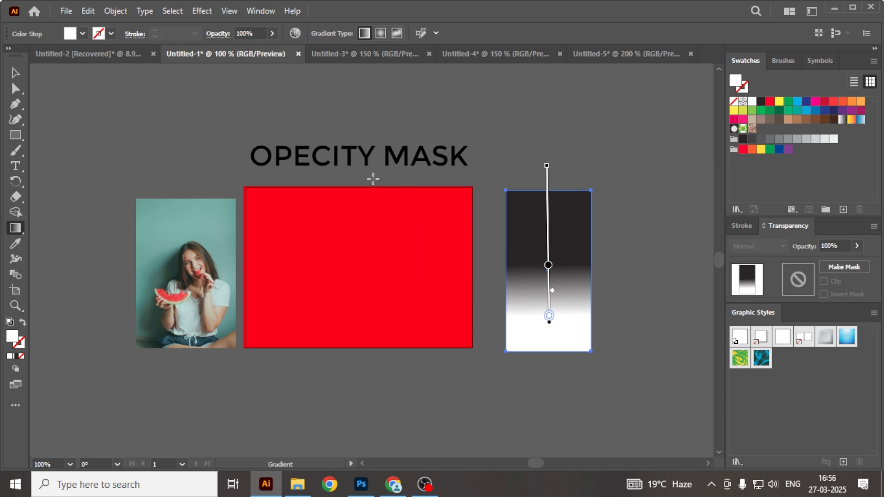
pyautogui.click(15, 73)
pyautogui.click(570, 158)
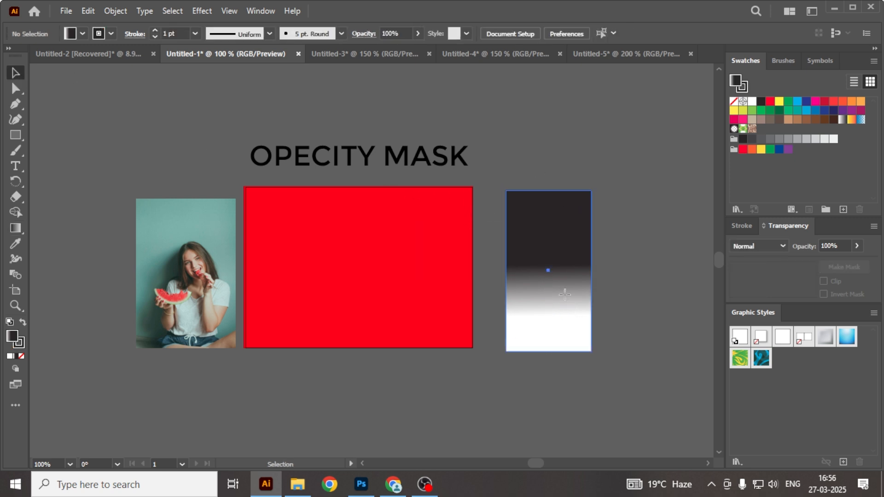
# - Place the photo over the red rectangle, cover it with the gradient rectangle, and select both the photo and the gradient
pyautogui.click(509, 297)
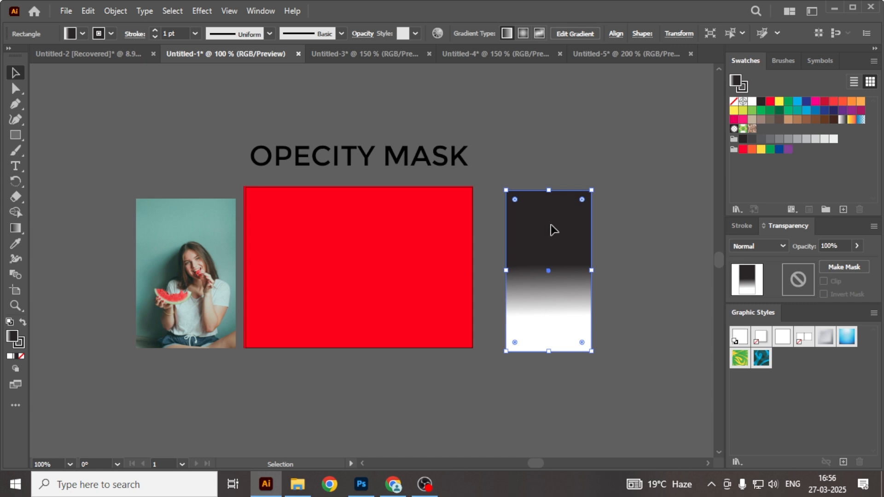
pyautogui.moveTo(185, 284); pyautogui.dragTo(353, 279)
pyautogui.click(525, 286)
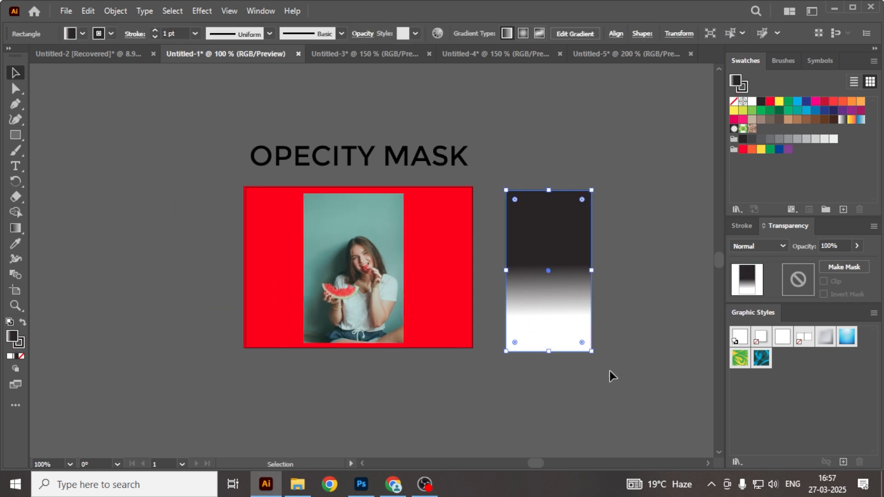
pyautogui.moveTo(575, 307); pyautogui.dragTo(380, 305)
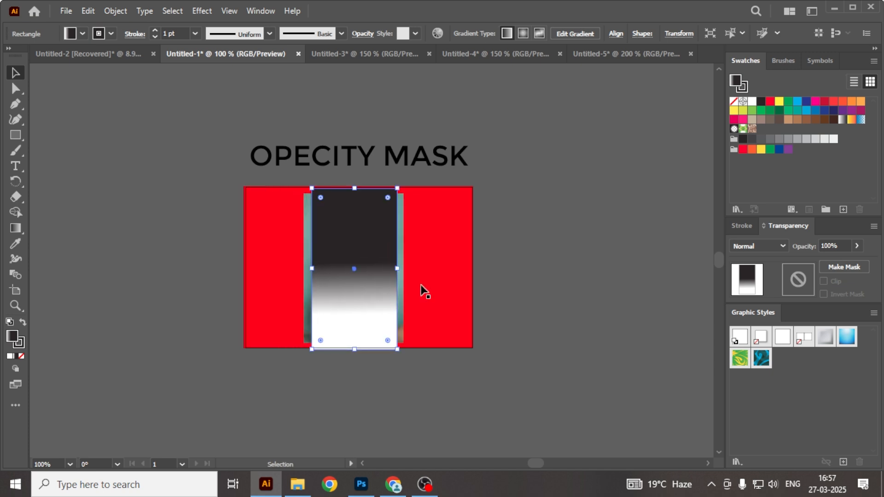
pyautogui.keyDown('shift'); pyautogui.click(401, 256); pyautogui.keyUp('shift')
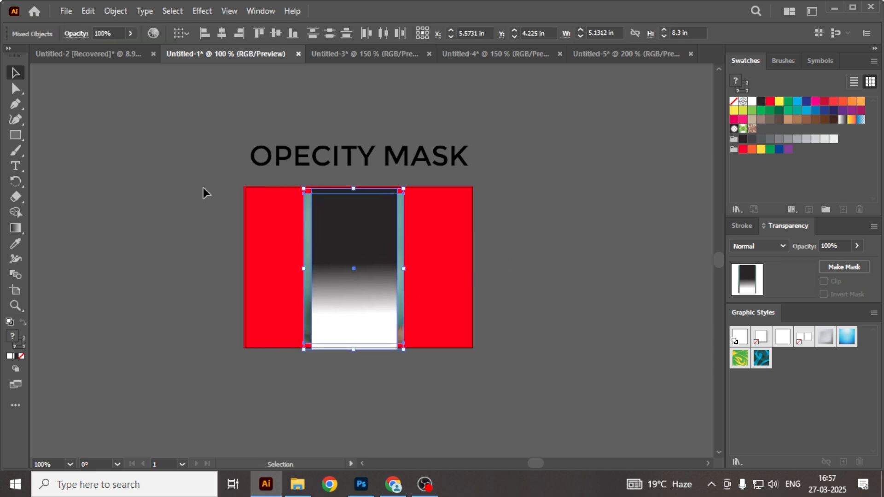
# - Check that the Transparency panel is enabled, deselect the artwork, and undock that panel onto the canvas beside the red rectangle
pyautogui.click(257, 11)
pyautogui.scroll(-4, 295, 481)
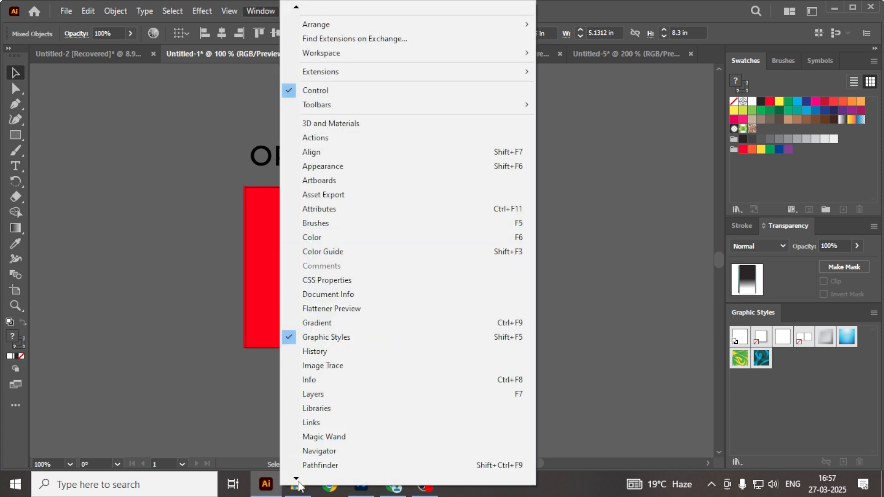
pyautogui.scroll(-1, 299, 484)
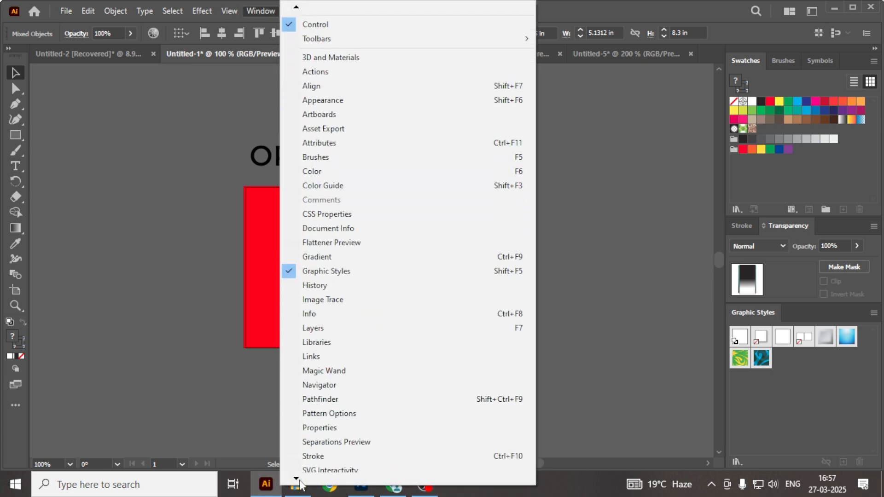
pyautogui.scroll(-2, 299, 481)
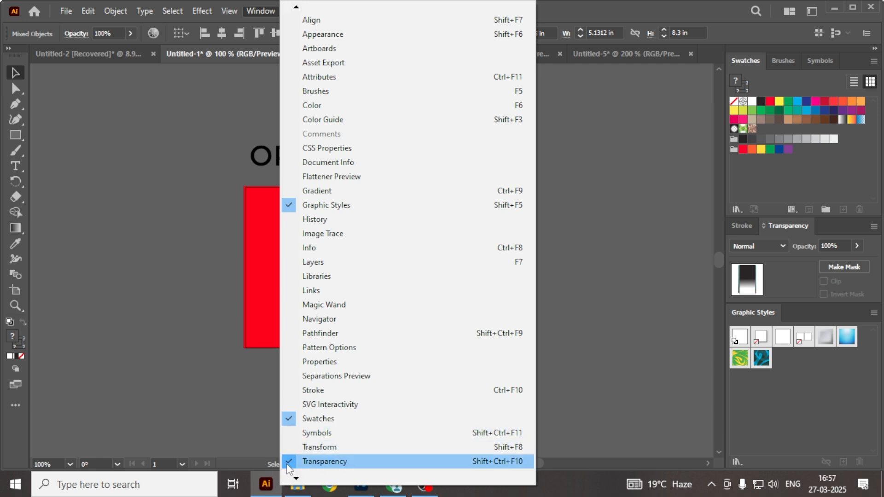
pyautogui.click(626, 236)
pyautogui.click(624, 236)
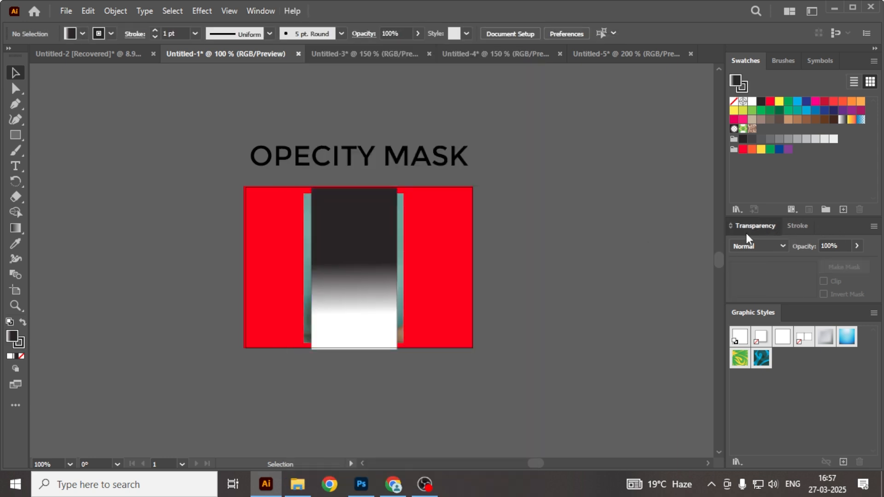
pyautogui.moveTo(746, 233); pyautogui.dragTo(536, 144)
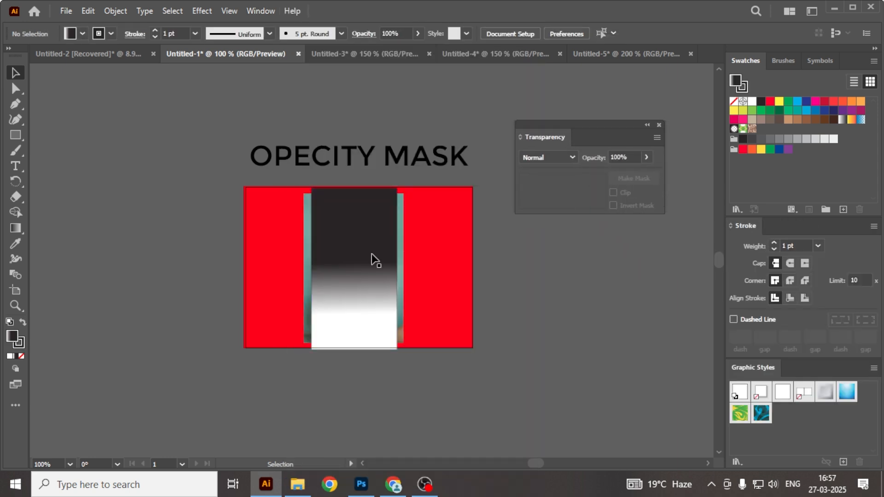
# - Select the photo together with the gradient rectangle, make an opacity mask from them, and deselect the result
pyautogui.click(399, 231)
pyautogui.keyDown('shift'); pyautogui.click(384, 258); pyautogui.keyUp('shift')
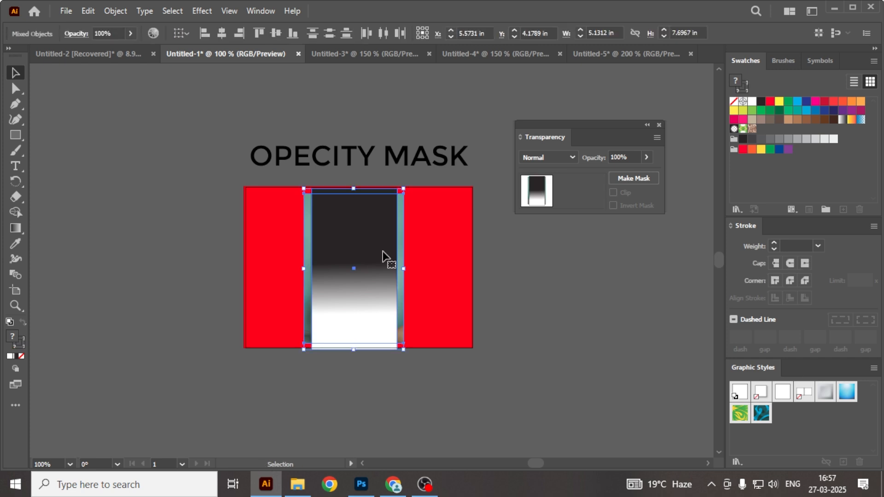
pyautogui.click(628, 178)
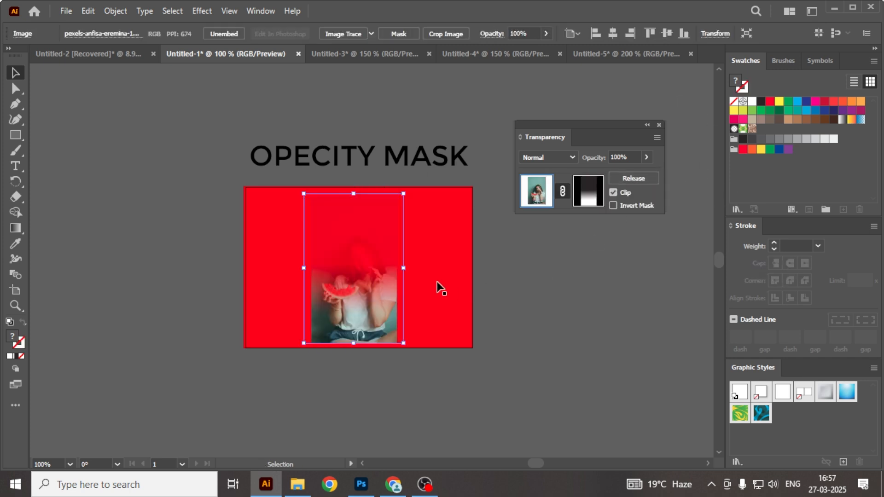
pyautogui.scroll(1, 348, 312)
pyautogui.click(540, 387)
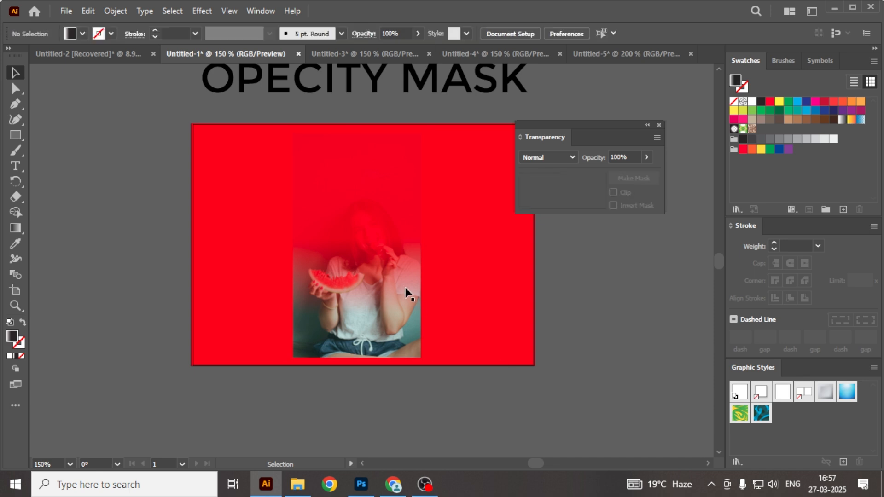
# - Try moving the masked photo within the red rectangle, and undo both the move and the opacity mask
pyautogui.moveTo(380, 300); pyautogui.dragTo(360, 311)
pyautogui.click(361, 312)
pyautogui.scroll(-1, 360, 311)
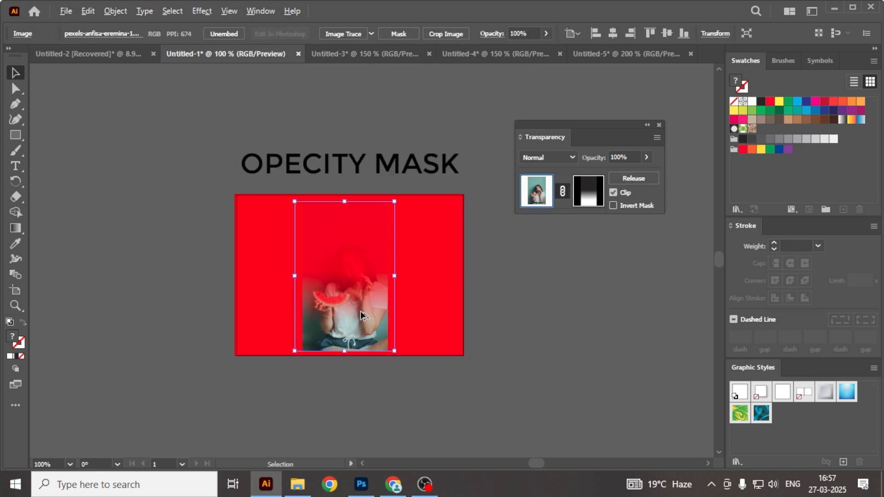
pyautogui.scroll(1, 354, 283)
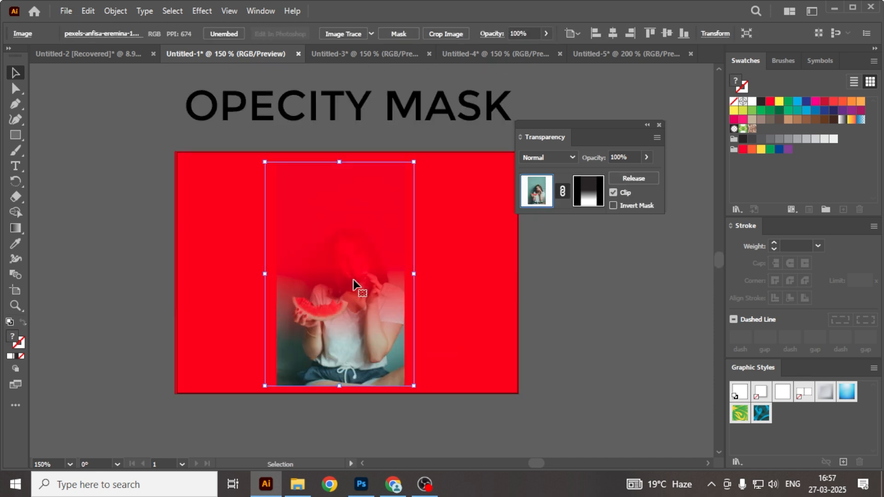
pyautogui.hotkey('ctrl', 'z')
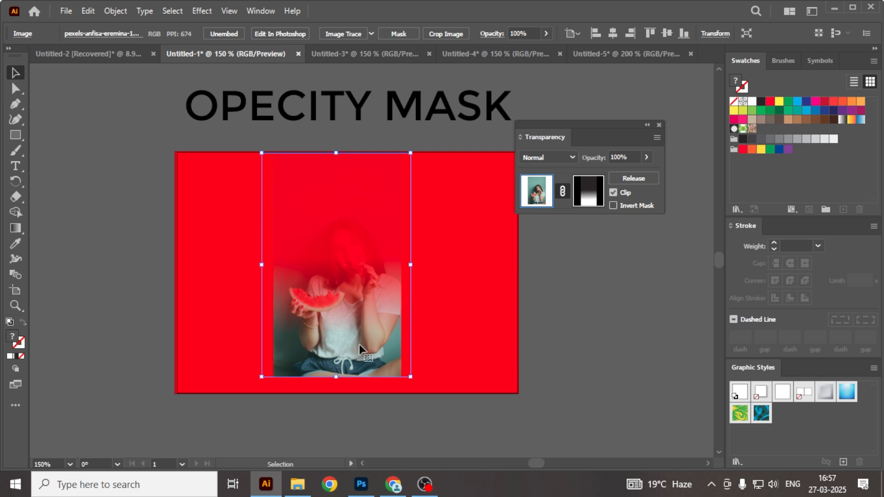
pyautogui.scroll(-2, 357, 327)
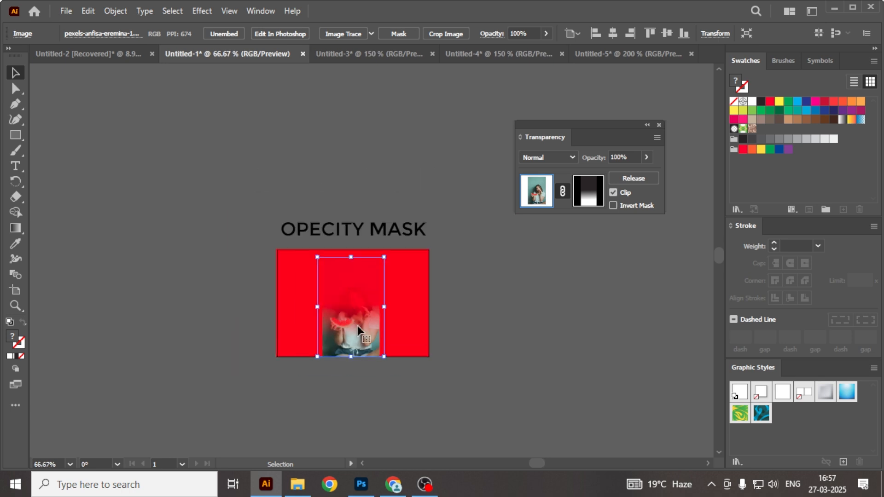
pyautogui.hotkey('ctrl', 'z')
pyautogui.hotkey('ctrl', 'z')
pyautogui.hotkey('ctrl', 'z')
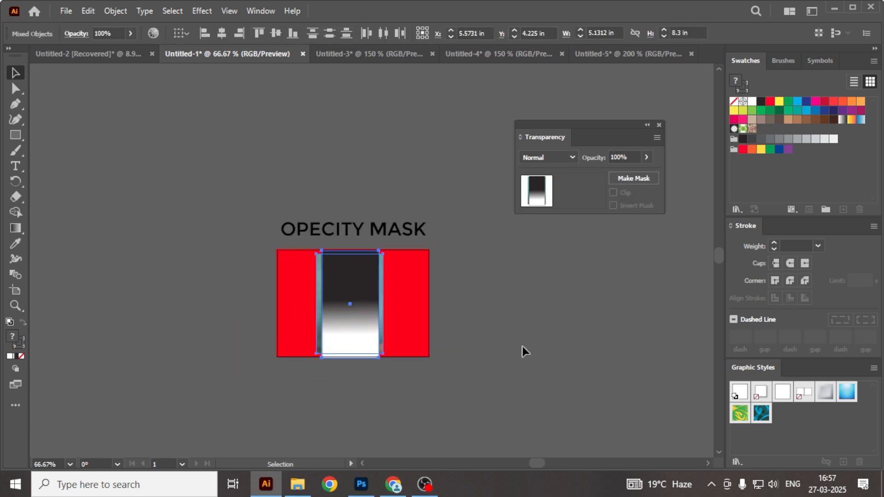
# - Move the gradient rectangle off the photo to the empty area beside the red rectangle
pyautogui.click(522, 346)
pyautogui.moveTo(358, 328); pyautogui.dragTo(471, 339)
pyautogui.scroll(2, 471, 339)
pyautogui.scroll(-2, 491, 320)
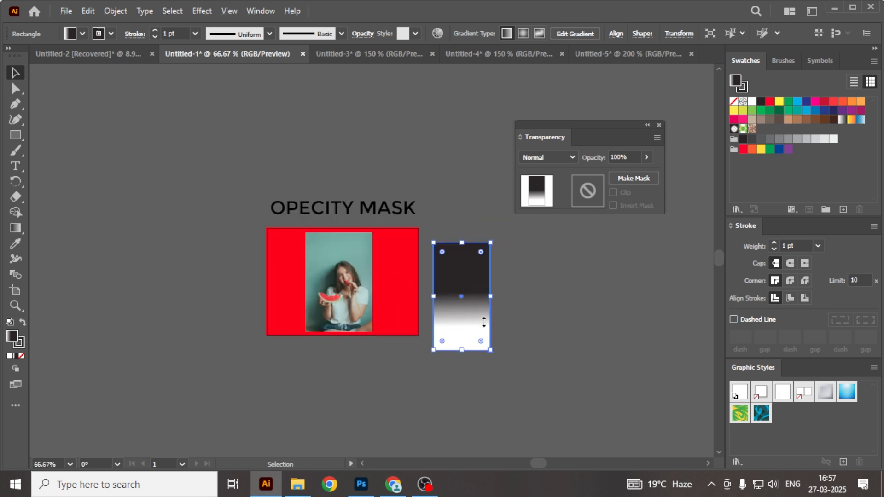
pyautogui.scroll(1, 484, 322)
pyautogui.hscroll(-1, 461, 258)
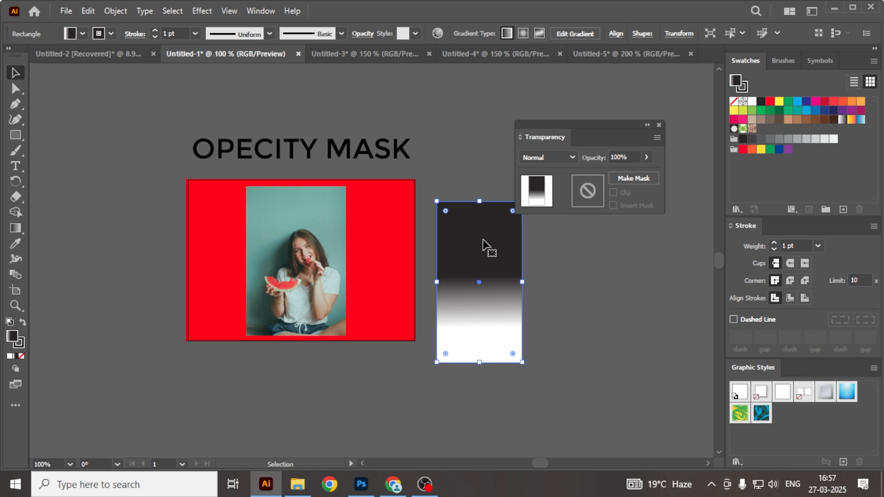
# - Cover the photo with the gradient rectangle again, make an opacity mask from both, and shift the masked photo
pyautogui.moveTo(483, 241); pyautogui.dragTo(325, 246)
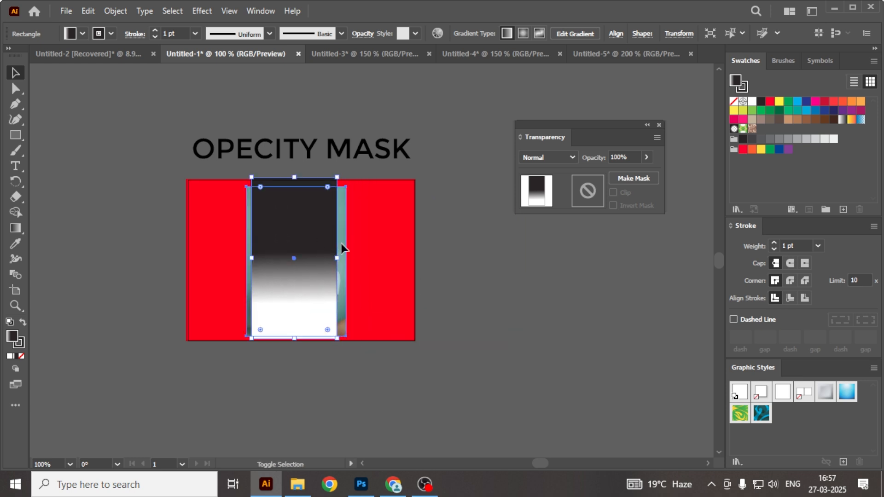
pyautogui.keyDown('shift'); pyautogui.click(340, 243); pyautogui.keyUp('shift')
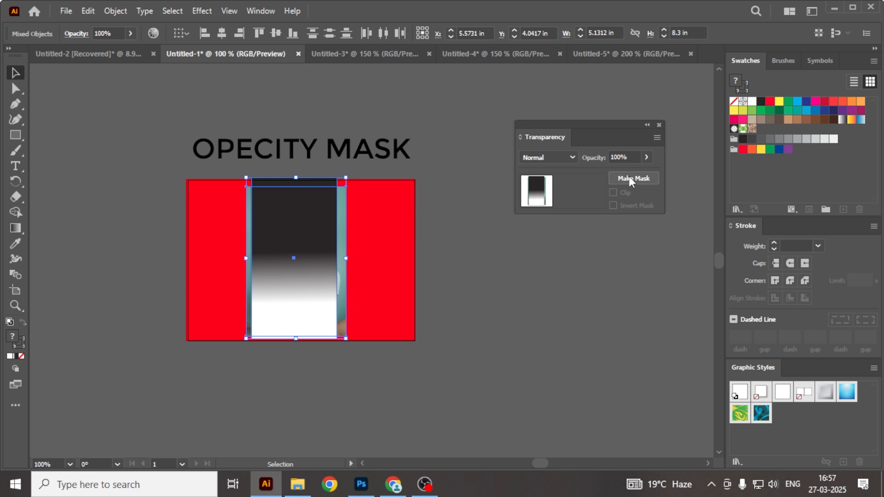
pyautogui.click(629, 176)
pyautogui.hotkey('ctrl', 'shift', 'a')
pyautogui.moveTo(326, 298); pyautogui.dragTo(275, 328)
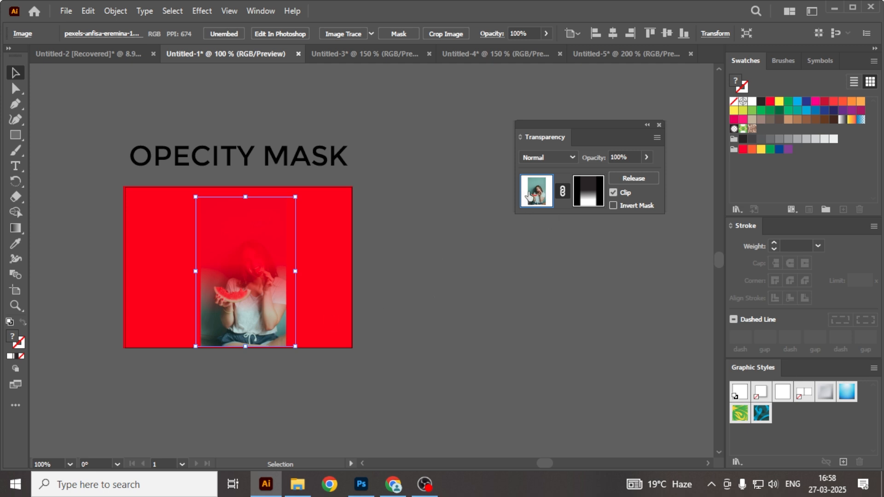
# - Undo the masked photo's moves and the repeated opacity mask
pyautogui.hotkey('ctrl', 'z')
pyautogui.hotkey('ctrl', 'z')
pyautogui.hotkey('ctrl', 'z')
pyautogui.hotkey('ctrl', 'z')
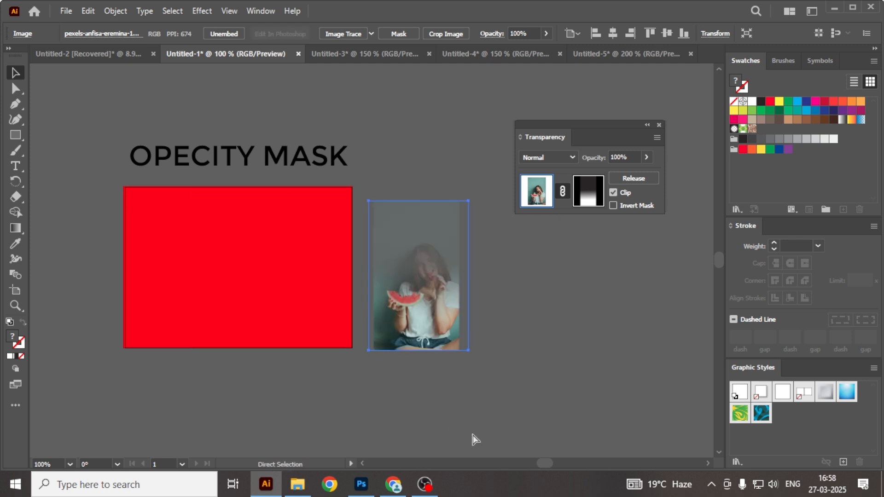
pyautogui.hotkey('ctrl', 'z')
# - Move the gradient rectangle off the photo and delete it
pyautogui.click(478, 397)
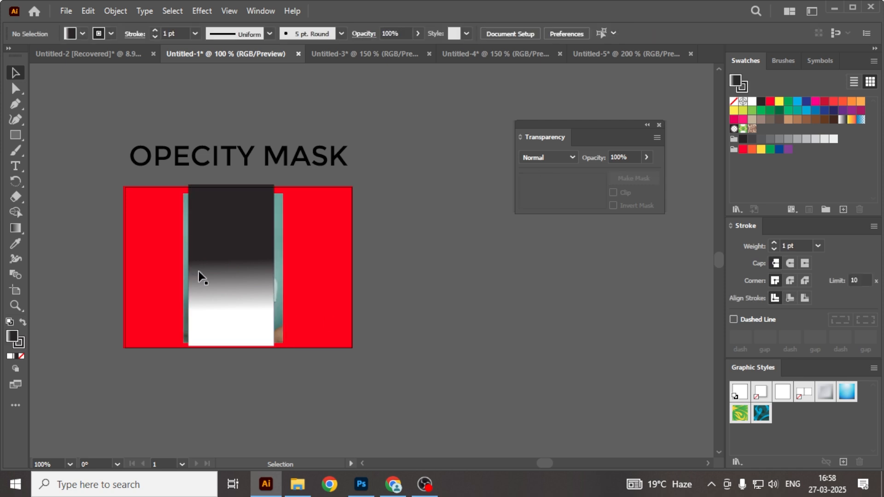
pyautogui.moveTo(198, 272); pyautogui.dragTo(381, 336)
pyautogui.press('Delete')
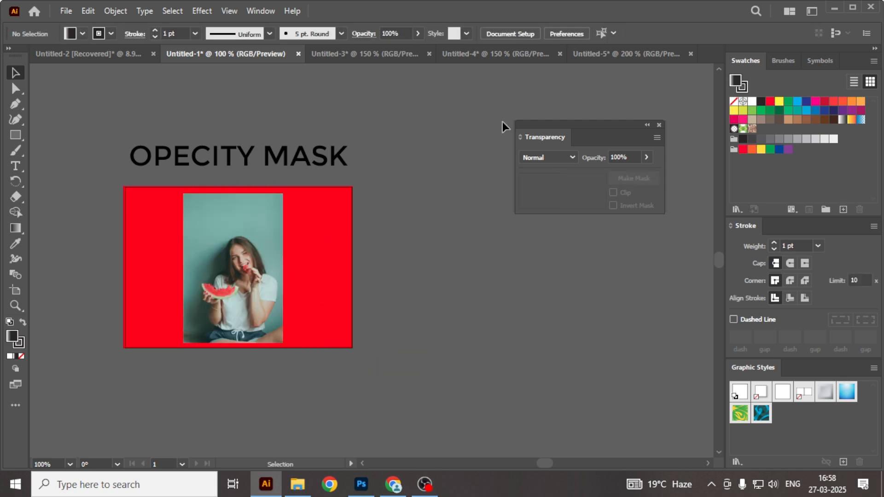
# - Draw a circle over the lower part of the photo with the Ellipse tool and fill it with solid white FFFFFF
pyautogui.moveTo(19, 140); pyautogui.dragTo(51, 148)
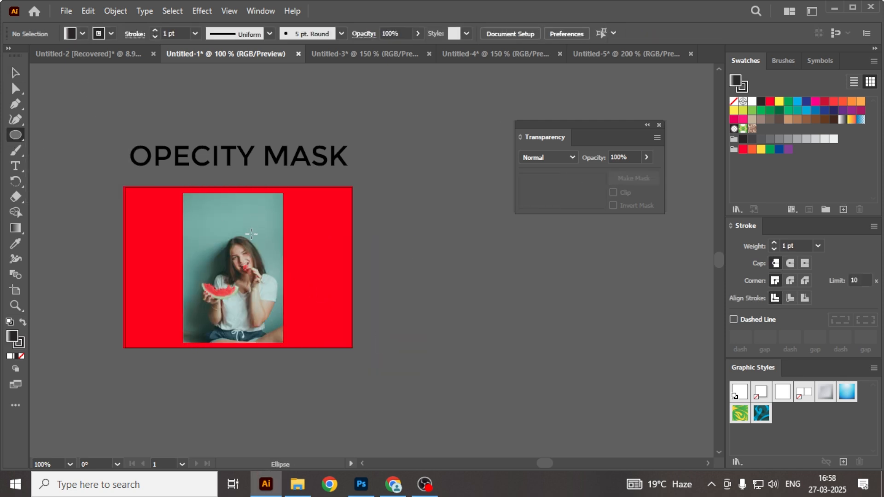
pyautogui.moveTo(216, 228); pyautogui.dragTo(322, 333)
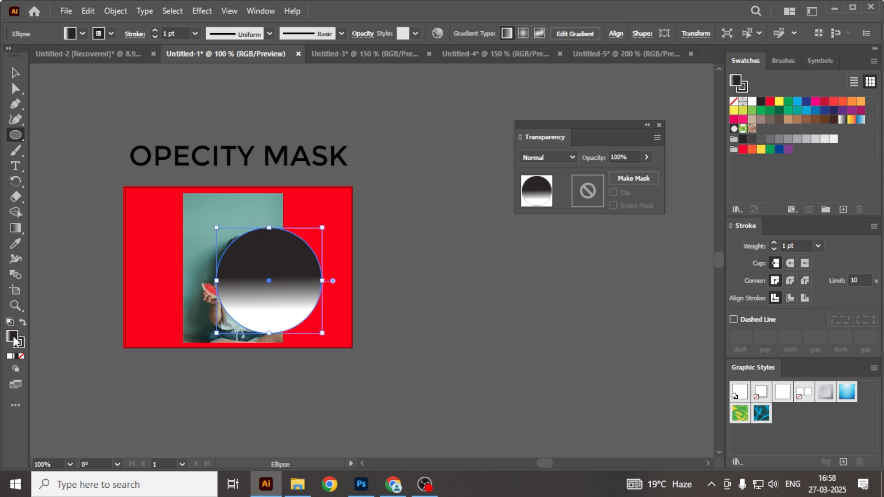
pyautogui.doubleClick(12, 337)
pyautogui.moveTo(442, 208); pyautogui.dragTo(427, 170)
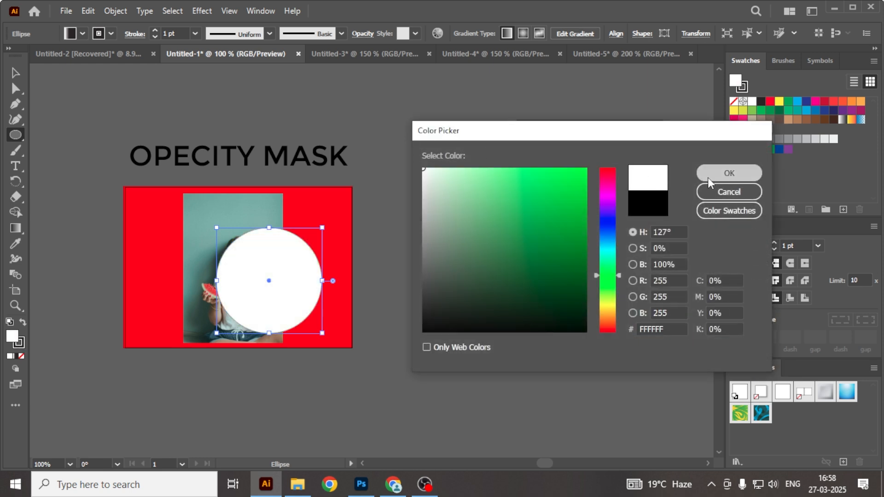
pyautogui.click(725, 175)
pyautogui.click(16, 72)
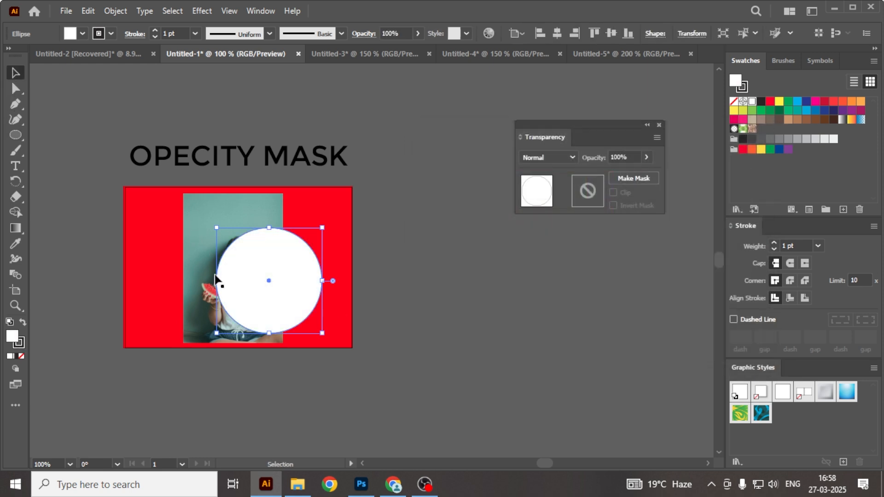
# - Enlarge the photo from its centre beyond the red rectangle's height, and place the white circle over the woman's face
pyautogui.moveTo(215, 276); pyautogui.dragTo(328, 319)
pyautogui.click(273, 221)
pyautogui.moveTo(283, 194); pyautogui.dragTo(312, 152)
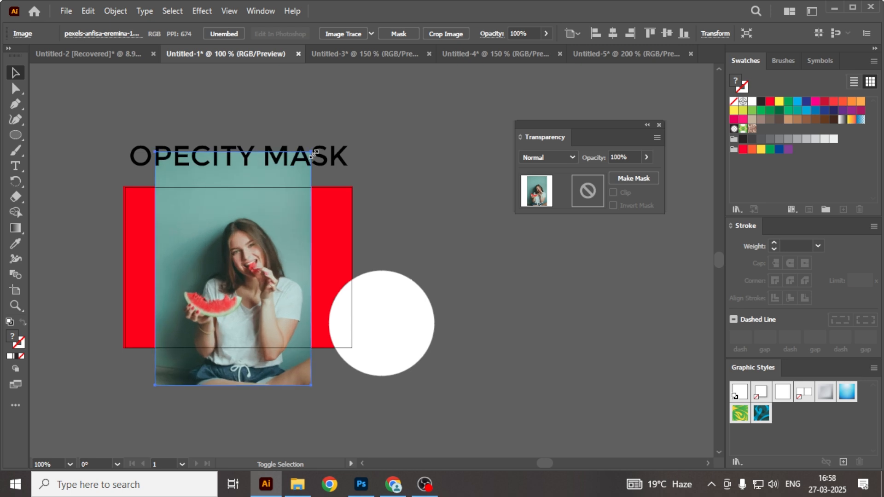
pyautogui.click(444, 355)
pyautogui.moveTo(420, 342); pyautogui.dragTo(290, 274)
pyautogui.scroll(1, 446, 344)
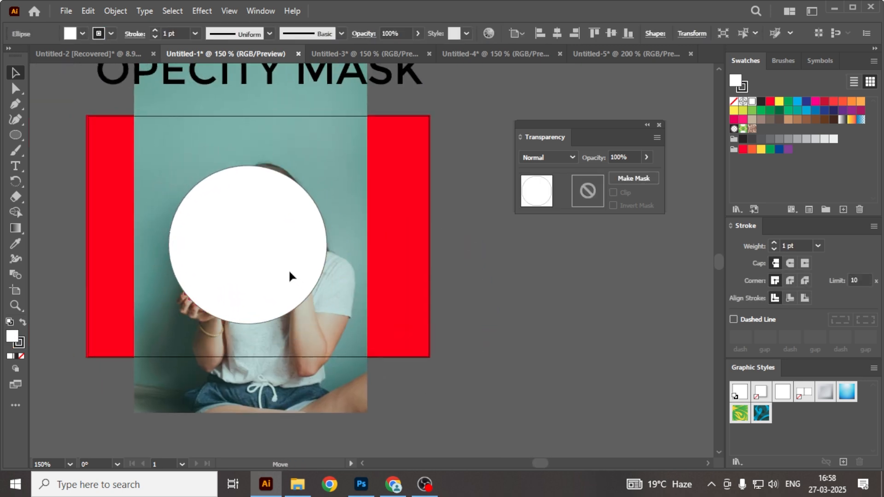
# - Make an opacity mask from the enlarged photo and the white circle, inspect its edge, and undo the mask
pyautogui.keyDown('shift'); pyautogui.click(350, 196); pyautogui.keyUp('shift')
pyautogui.click(634, 181)
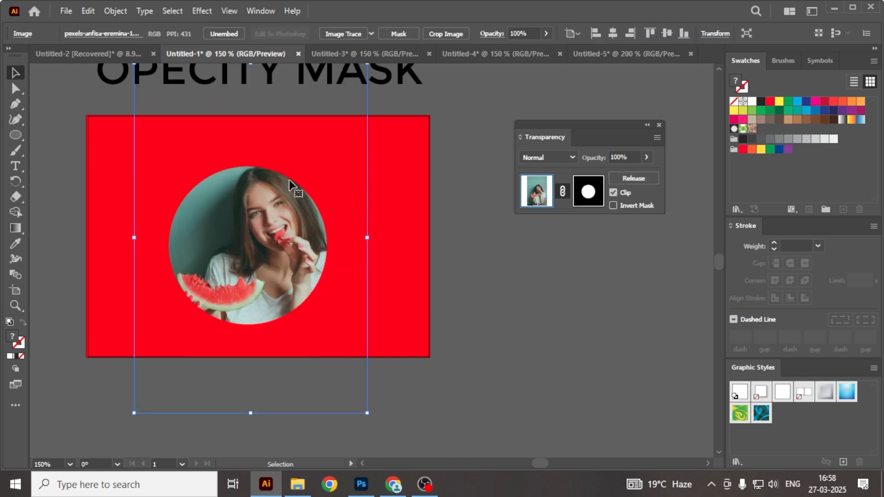
pyautogui.scroll(3, 279, 184)
pyautogui.scroll(-4, 390, 273)
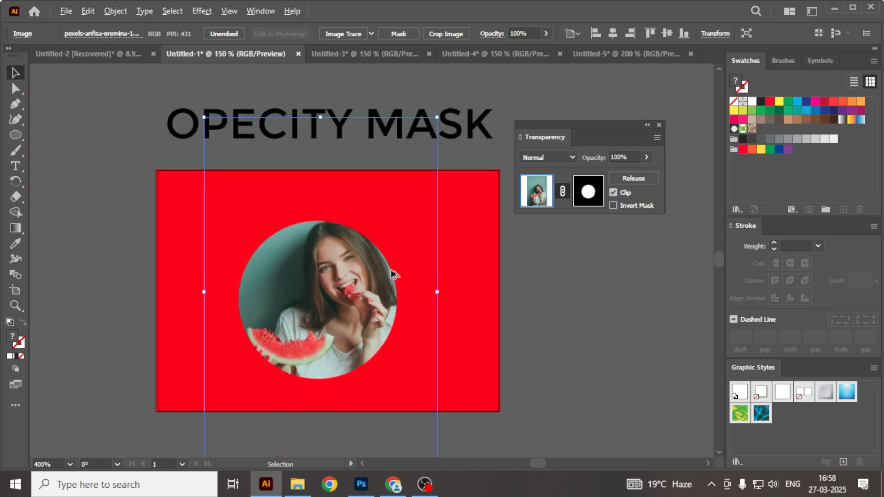
pyautogui.hotkey('ctrl', 'z')
pyautogui.press('v')
pyautogui.click(524, 349)
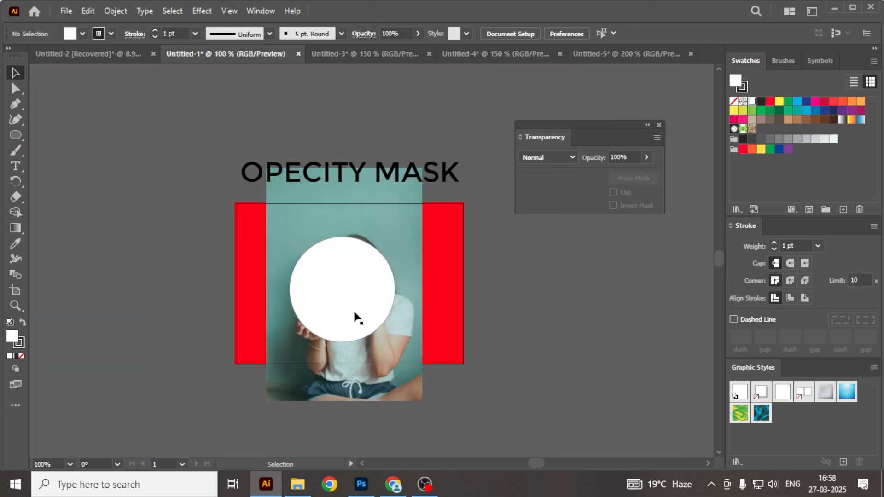
# - Apply a Gaussian Blur with a radius of 98.9787 pixels to the white circle
pyautogui.scroll(1, 355, 316)
pyautogui.click(356, 317)
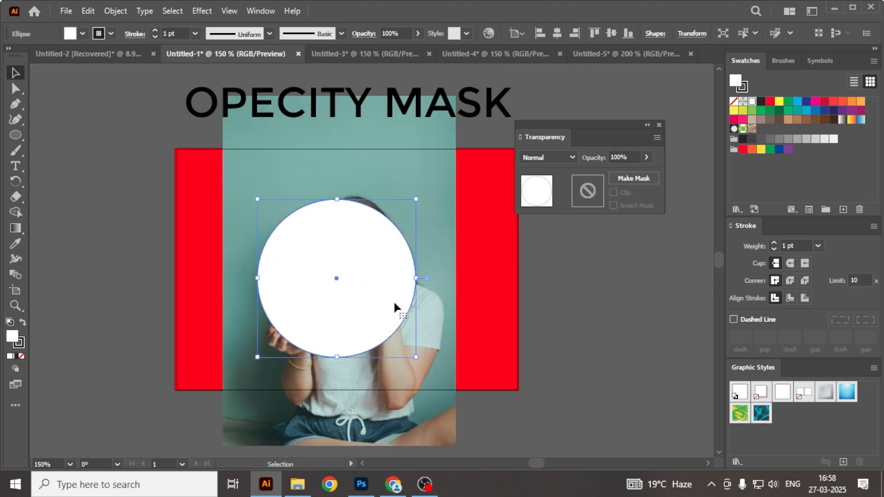
pyautogui.click(192, 11)
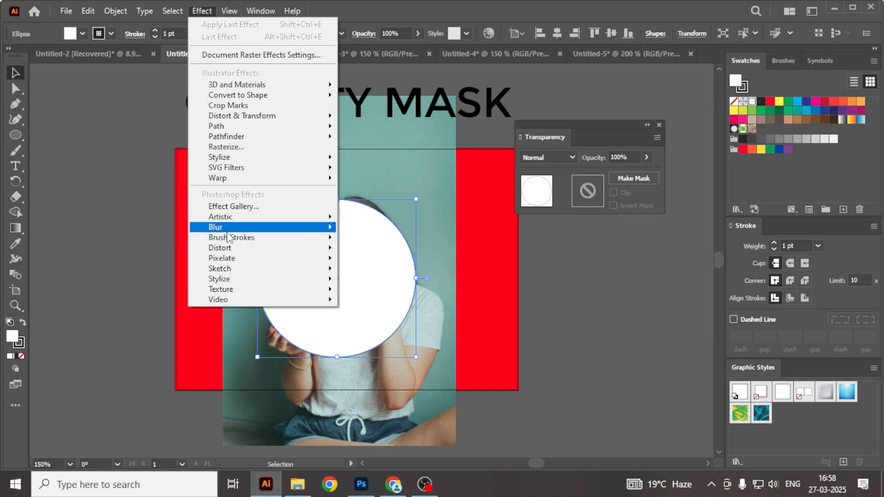
pyautogui.moveTo(226, 233)
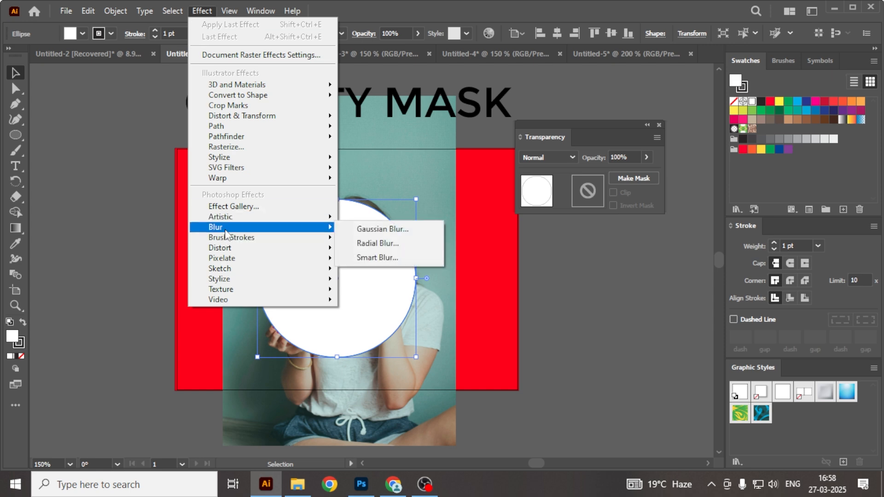
pyautogui.click(363, 230)
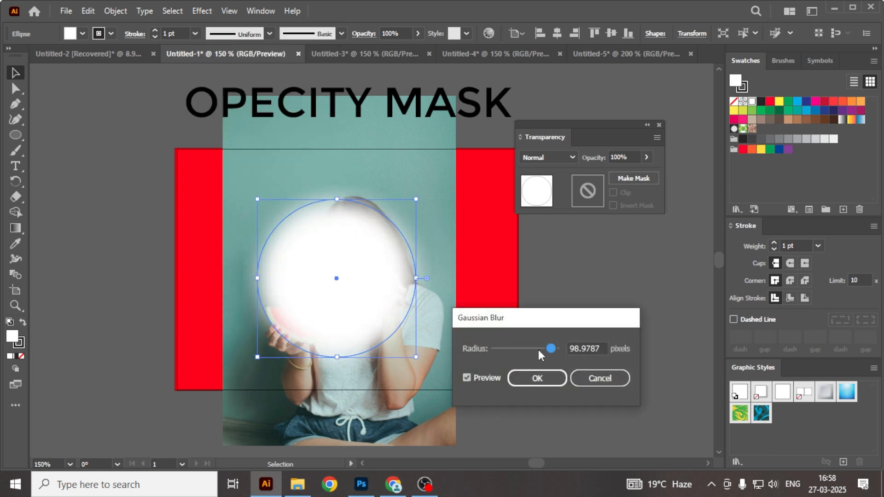
pyautogui.click(551, 382)
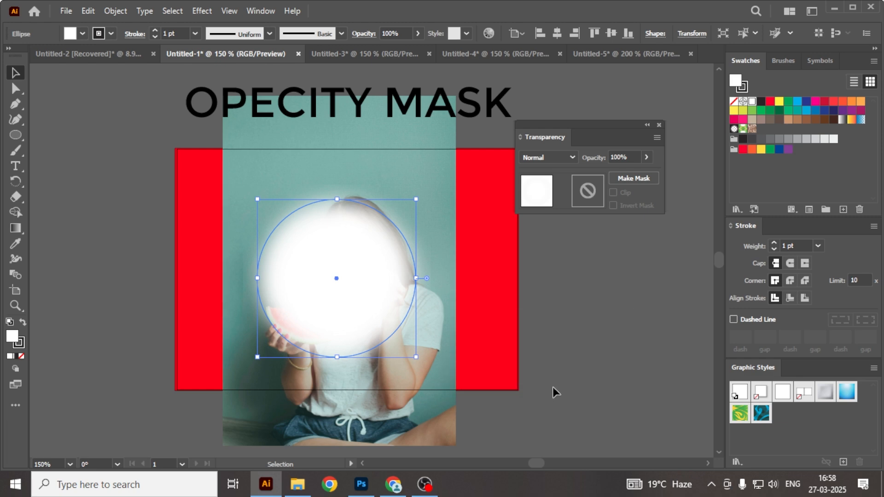
# - Make an opacity mask from the photo and the blurred white circle, and inspect the mask's soft edge
pyautogui.click(552, 388)
pyautogui.click(404, 209)
pyautogui.keyDown('shift'); pyautogui.click(429, 158); pyautogui.keyUp('shift')
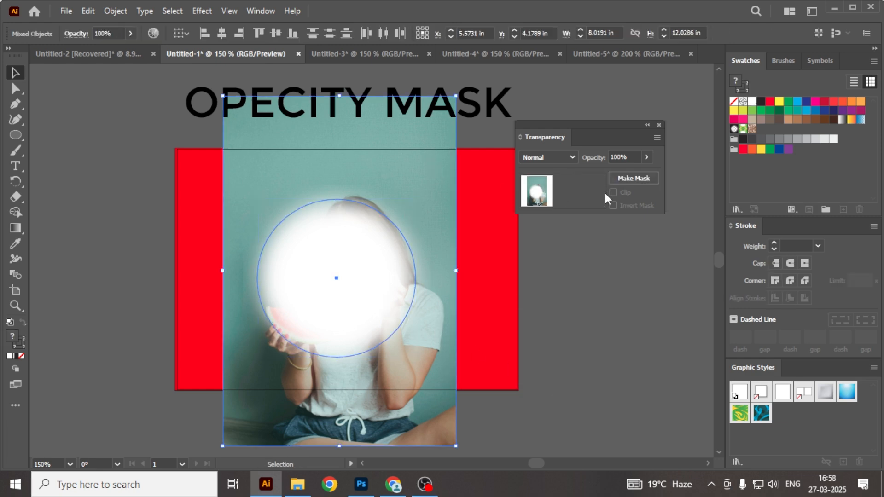
pyautogui.click(636, 180)
pyautogui.click(650, 265)
pyautogui.scroll(2, 352, 299)
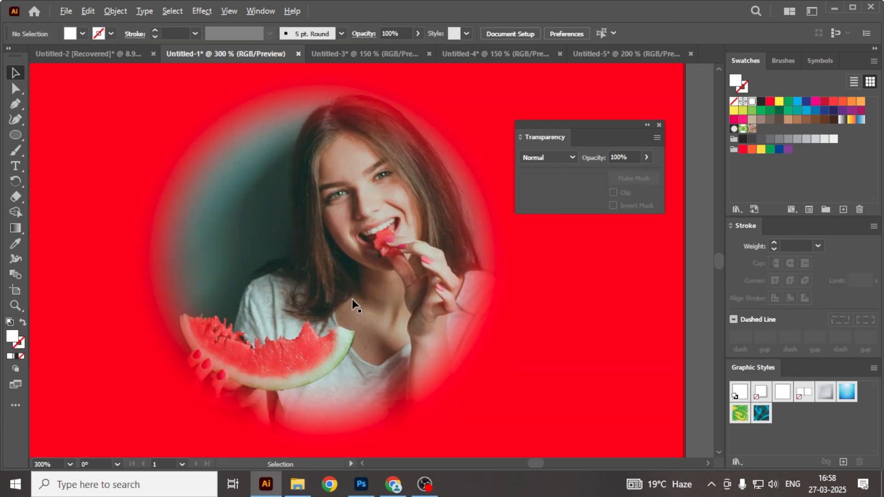
# - Move the masked photo toward the red rectangle's lower-right corner, and reposition it near the rectangle's centre
pyautogui.scroll(-1, 352, 299)
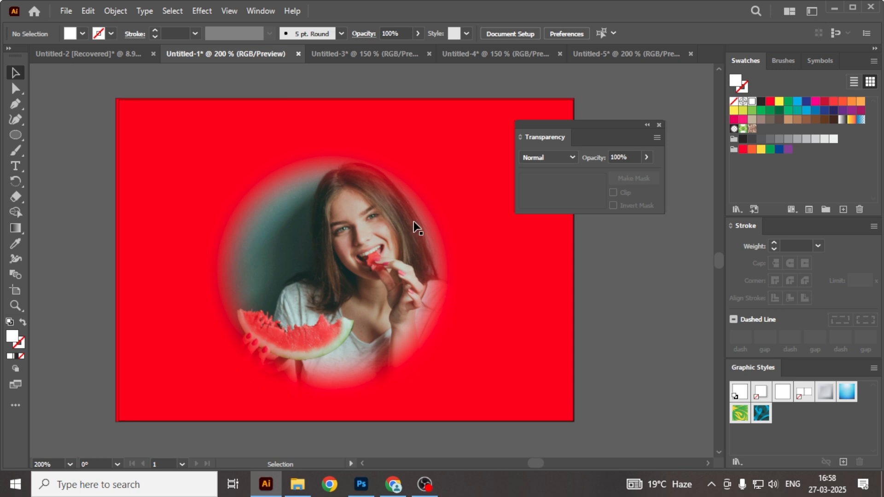
pyautogui.scroll(-1, 423, 276)
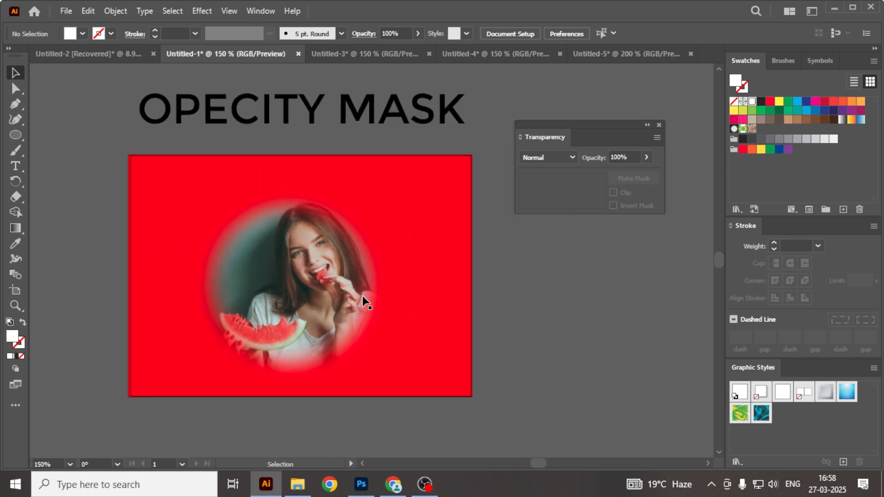
pyautogui.moveTo(328, 312); pyautogui.dragTo(414, 329)
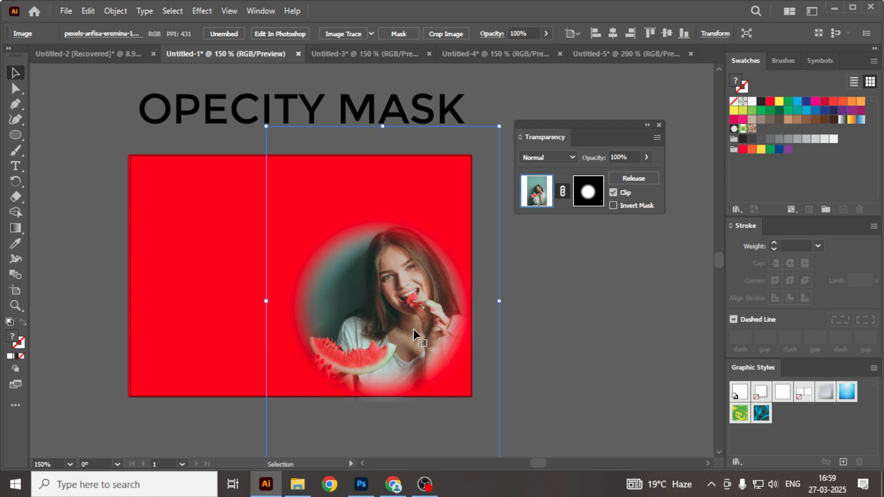
pyautogui.moveTo(361, 311); pyautogui.dragTo(298, 277)
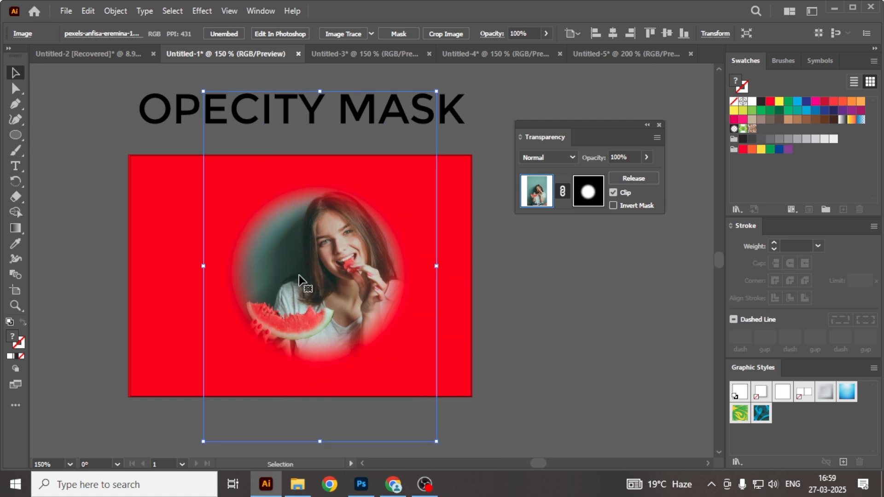